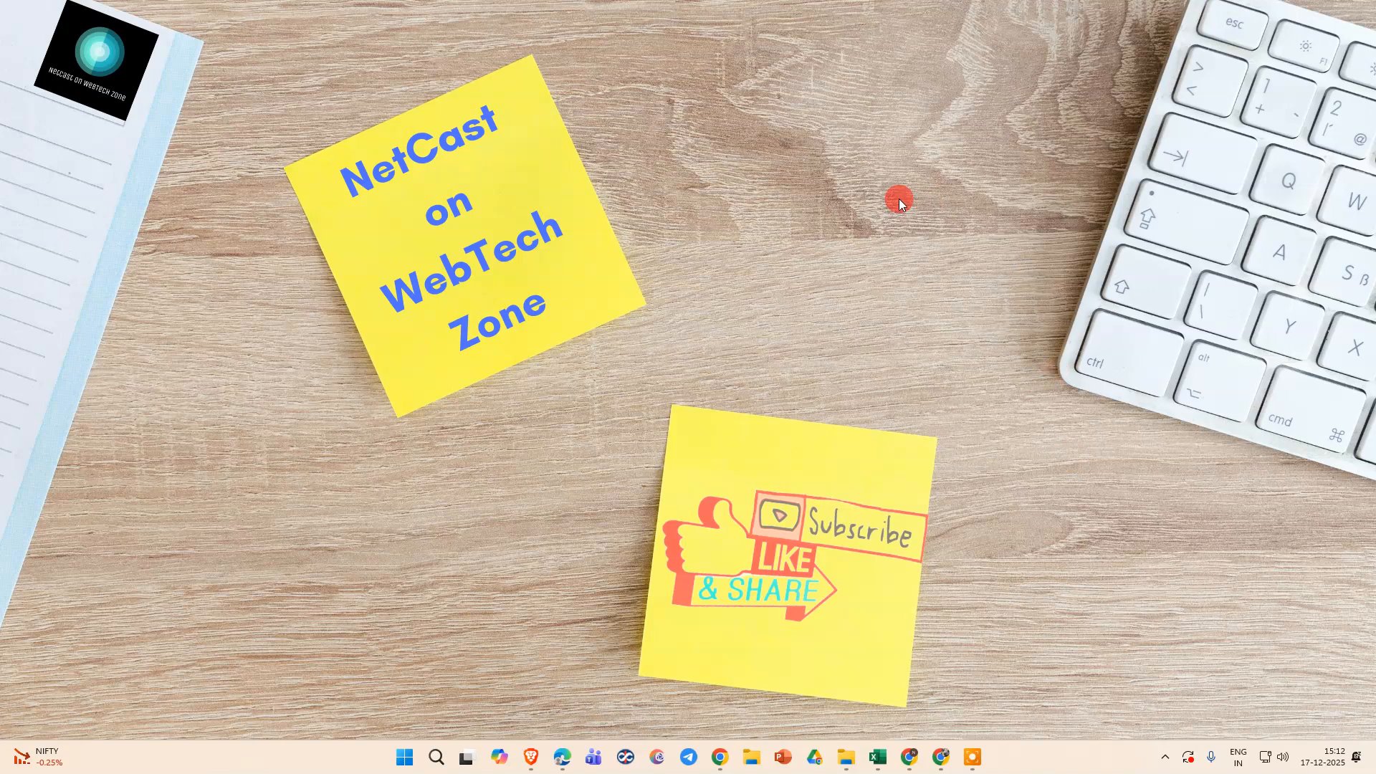
right_click(733, 302)
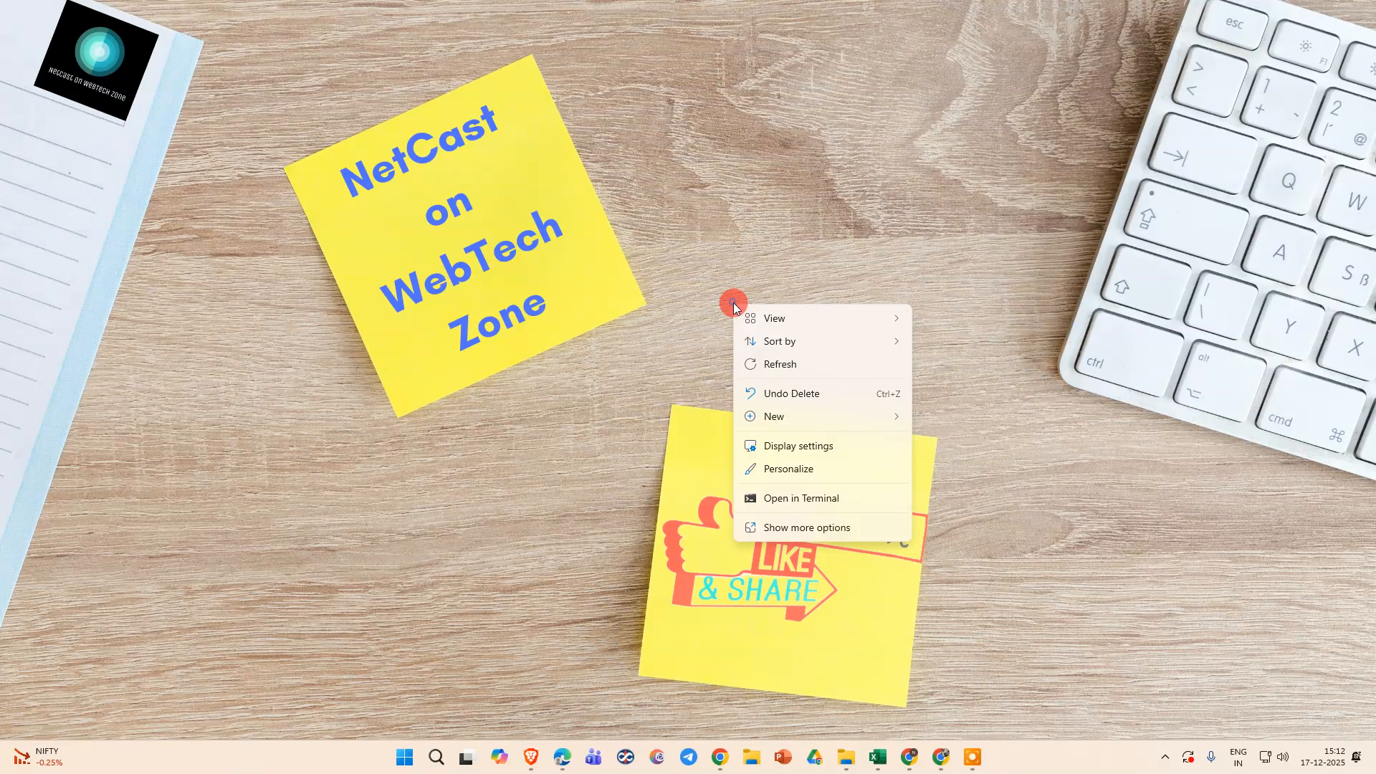
click(816, 371)
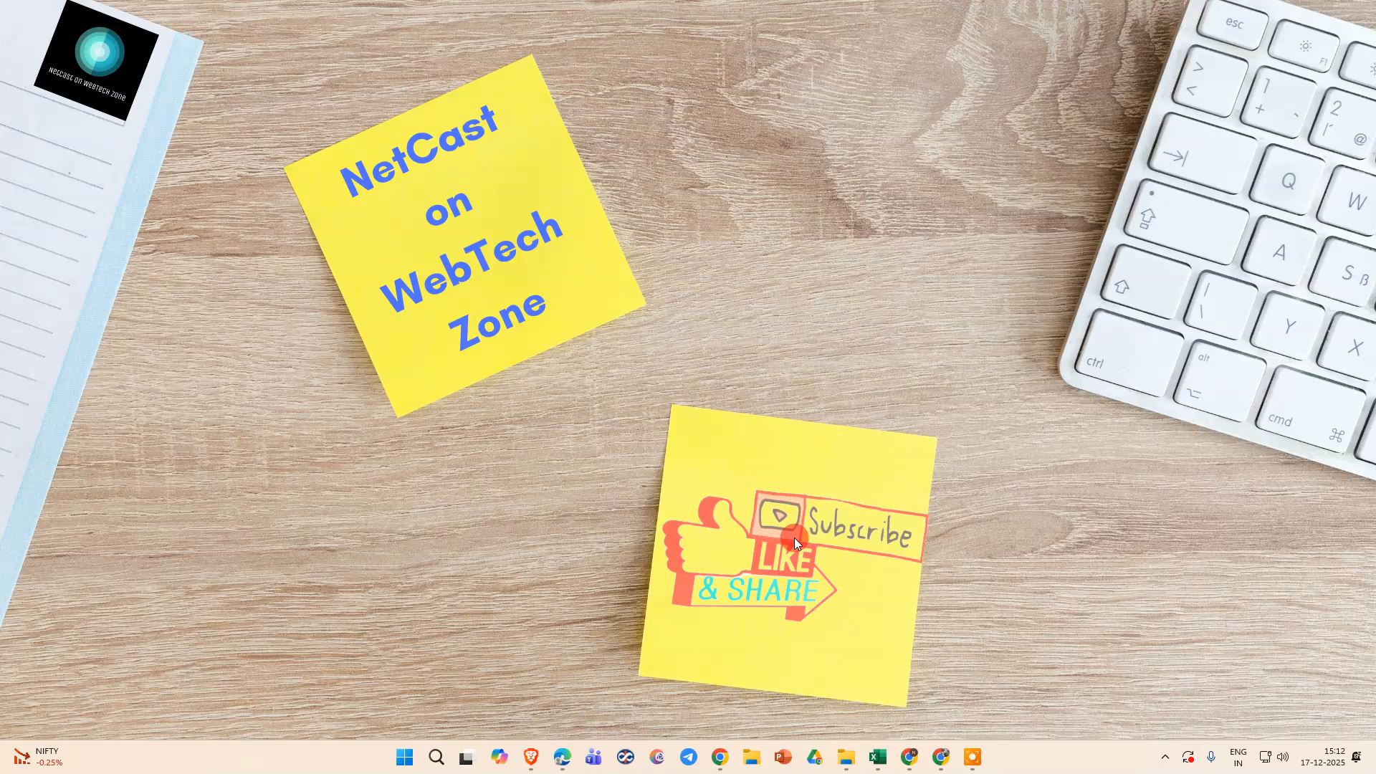
Switch to Canva in Chrome and create a new blank Presentation (16:9) design
click(909, 757)
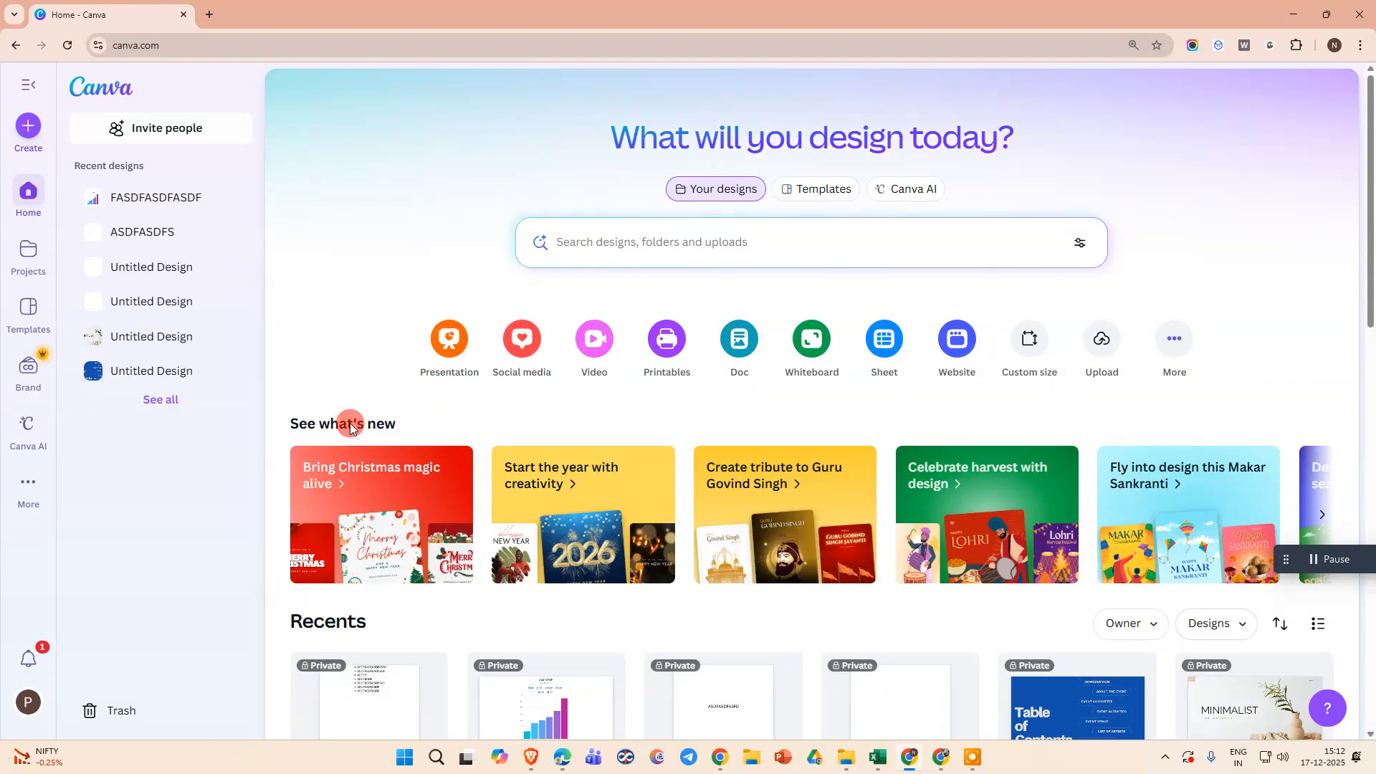
click(21, 129)
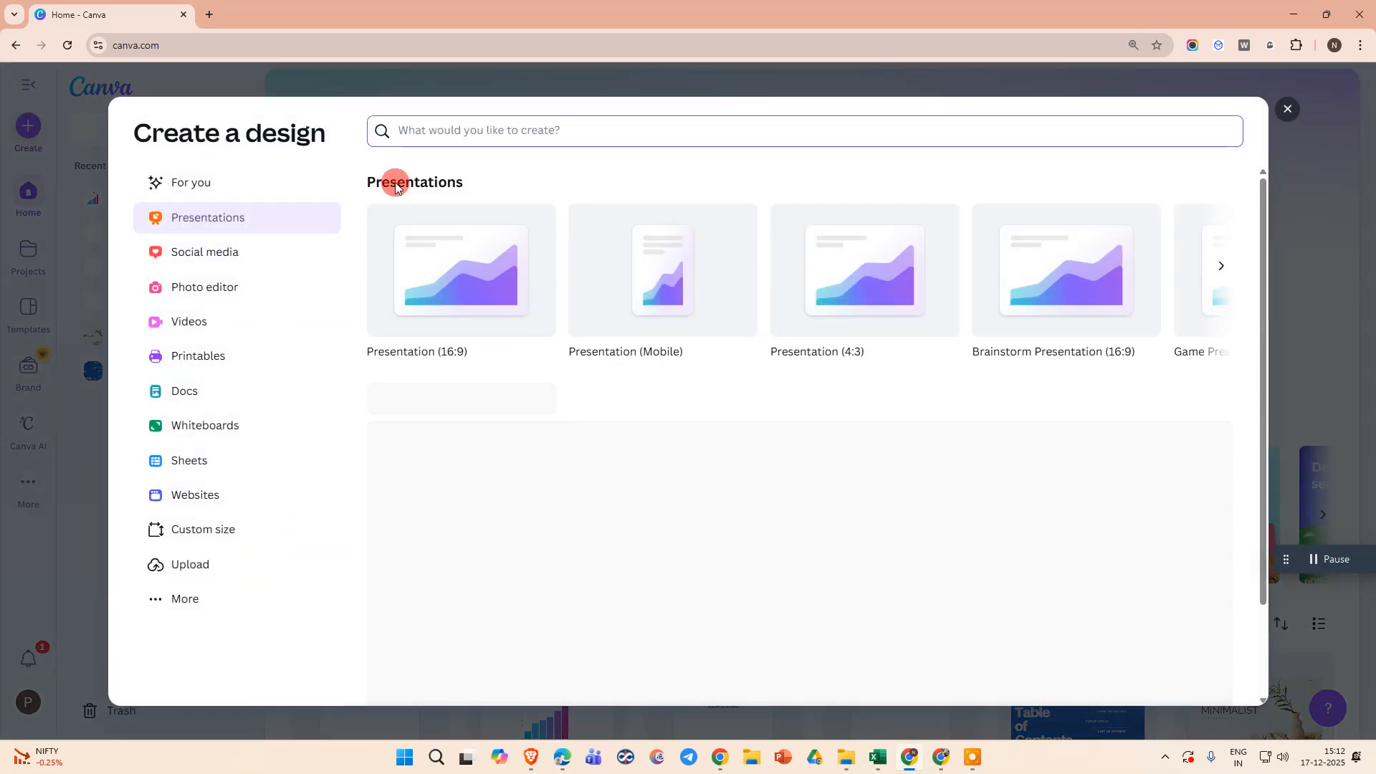
click(219, 213)
click(537, 297)
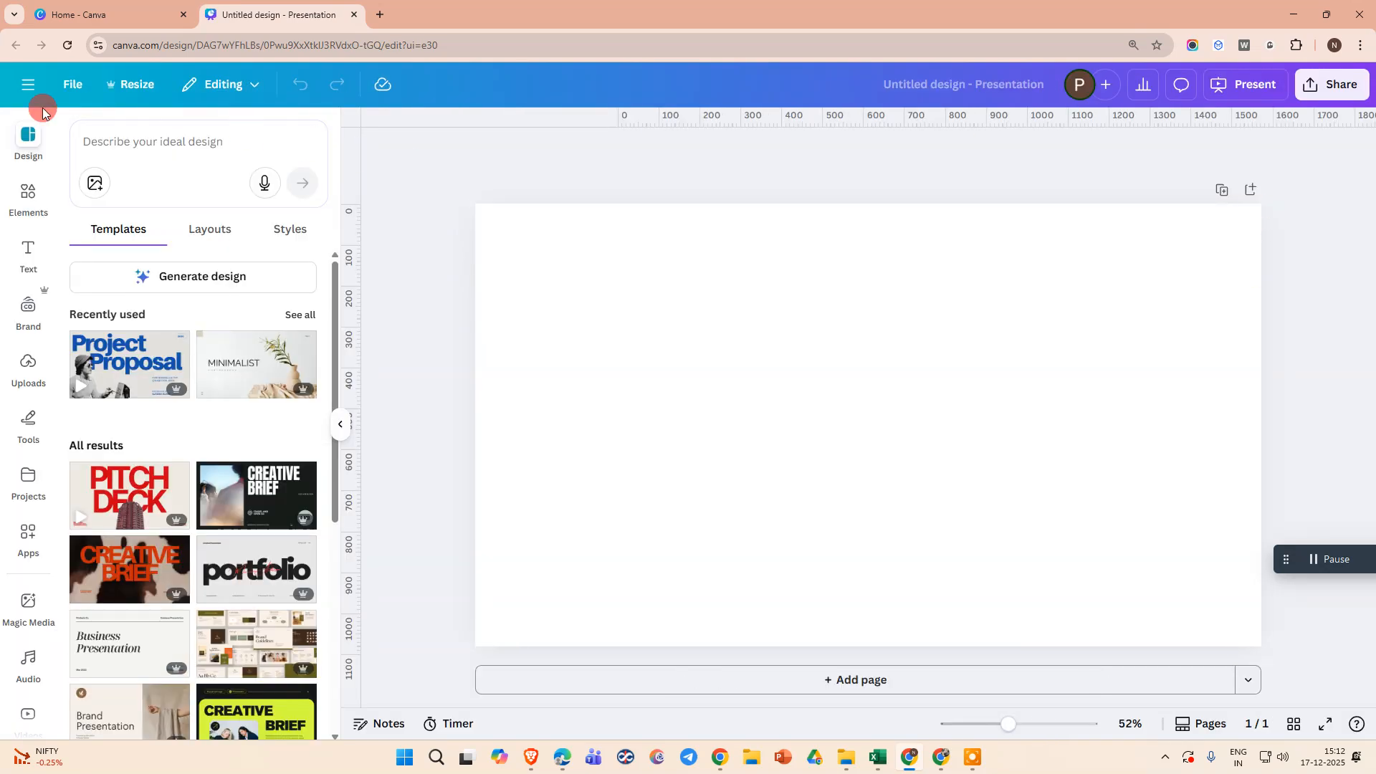
Turn off the rulers and guides in the presentation's settings
click(66, 91)
click(188, 270)
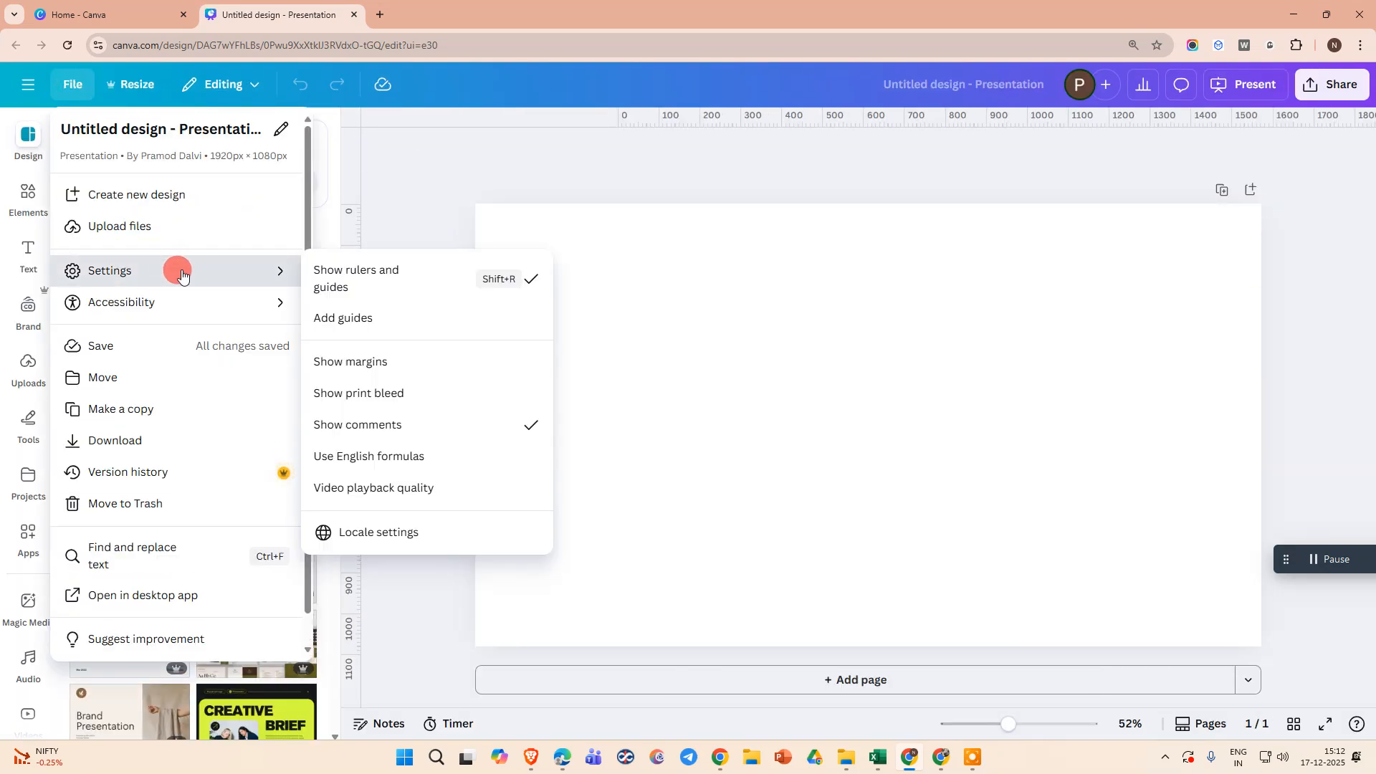
click(422, 287)
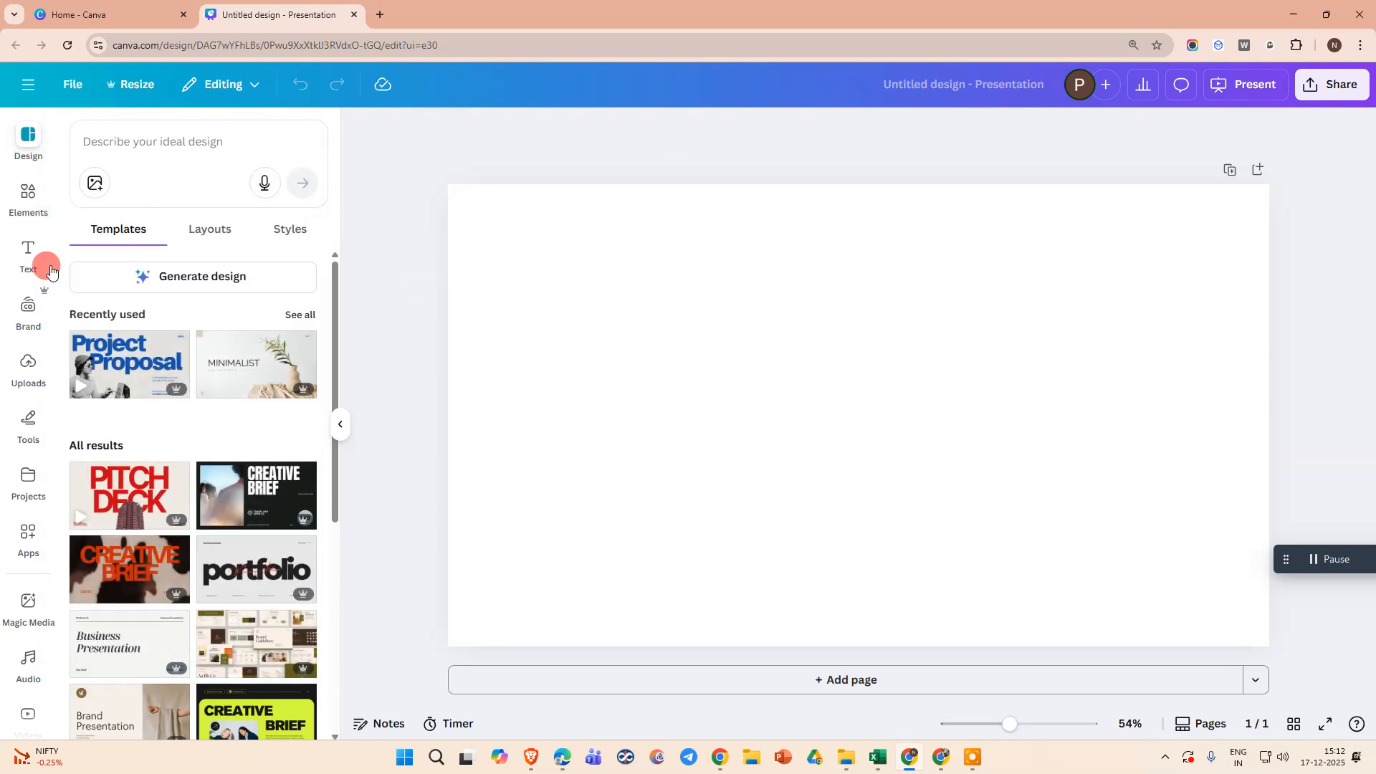
Search the design elements for "TABLES"
click(721, 289)
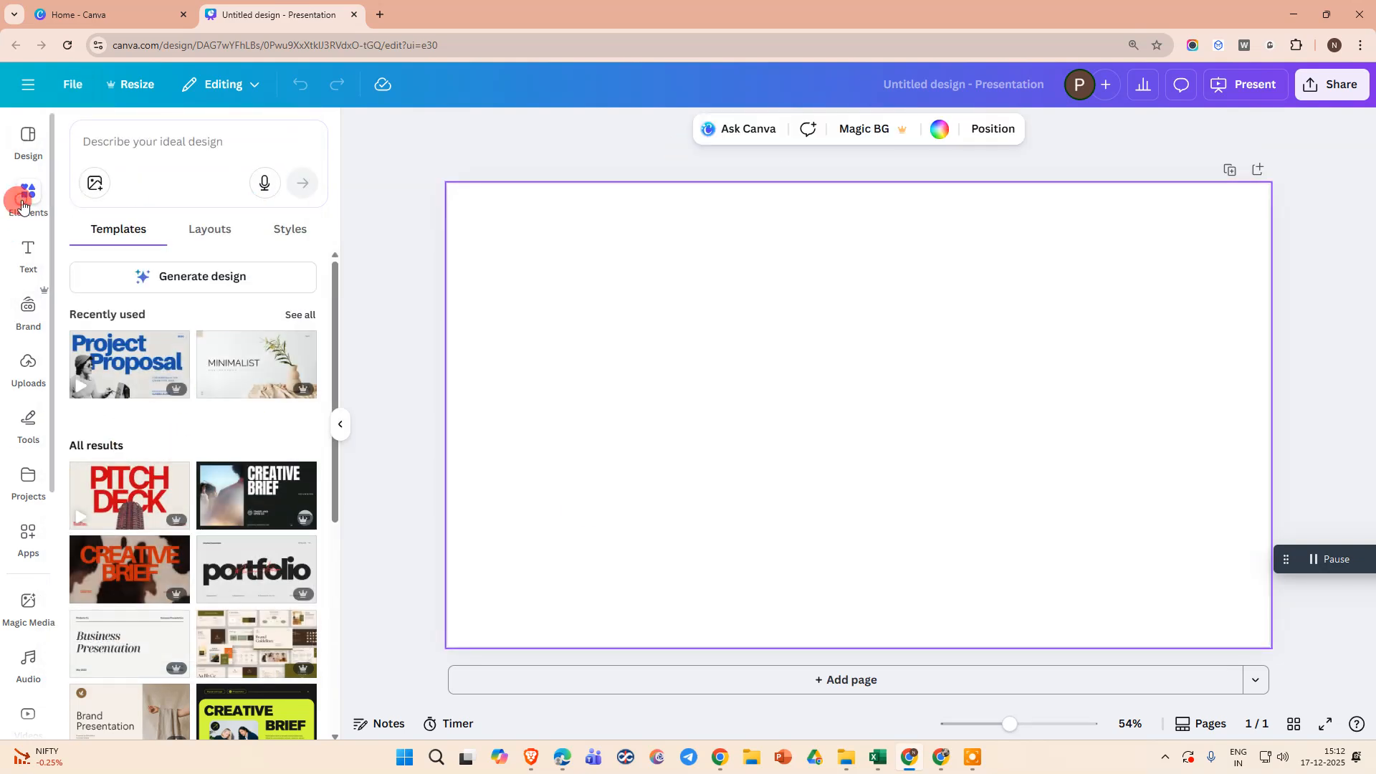
click(22, 205)
click(202, 141)
text(TA)
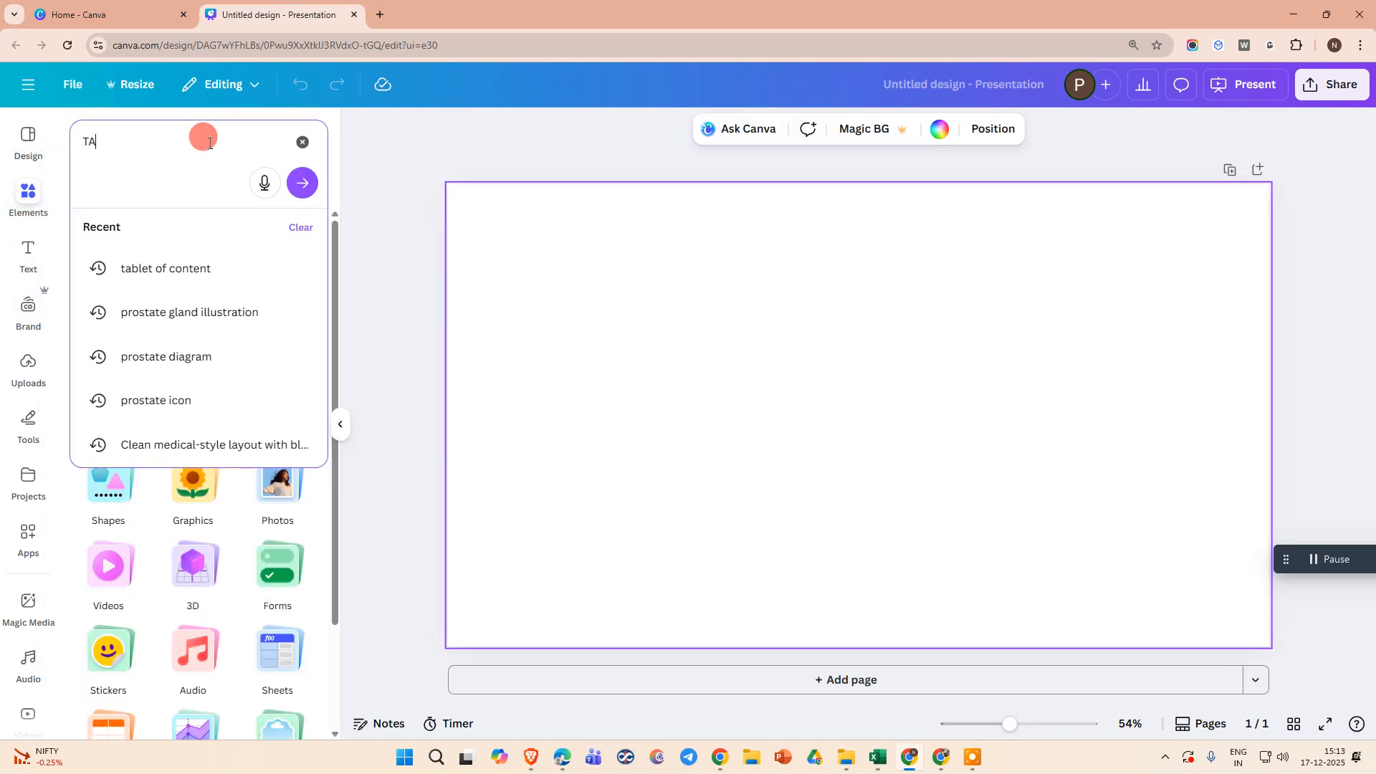
text(BLES)
key(Return)
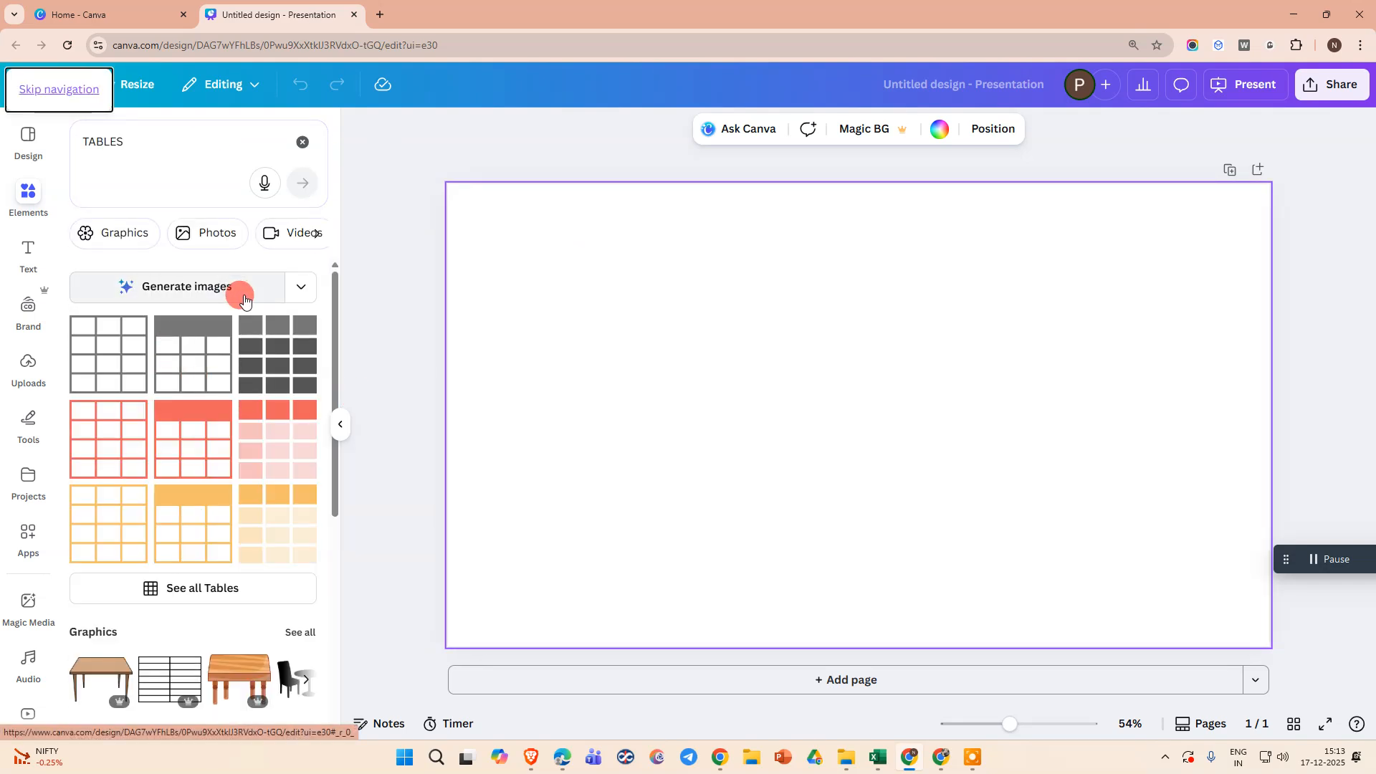
scroll(218, 527, down, 2)
click(197, 444)
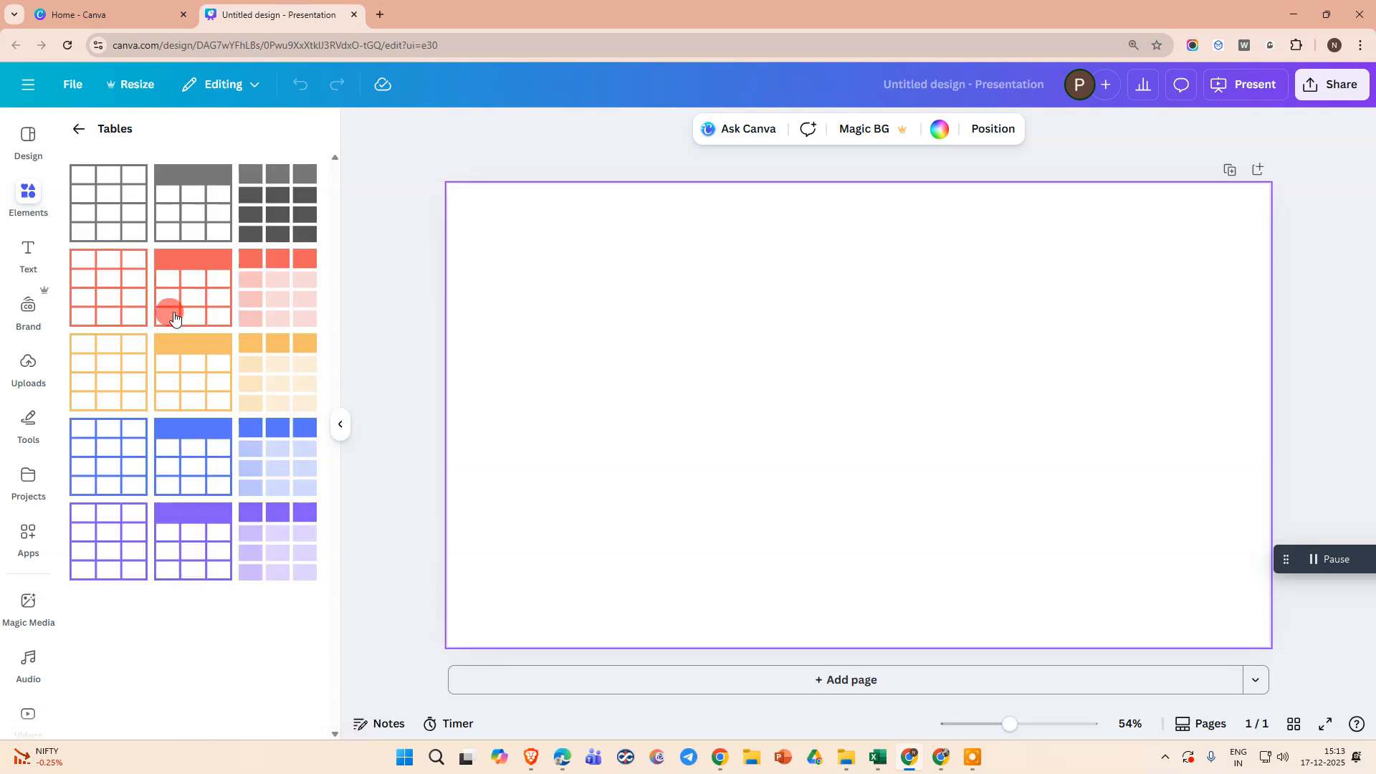
click(124, 214)
click(766, 396)
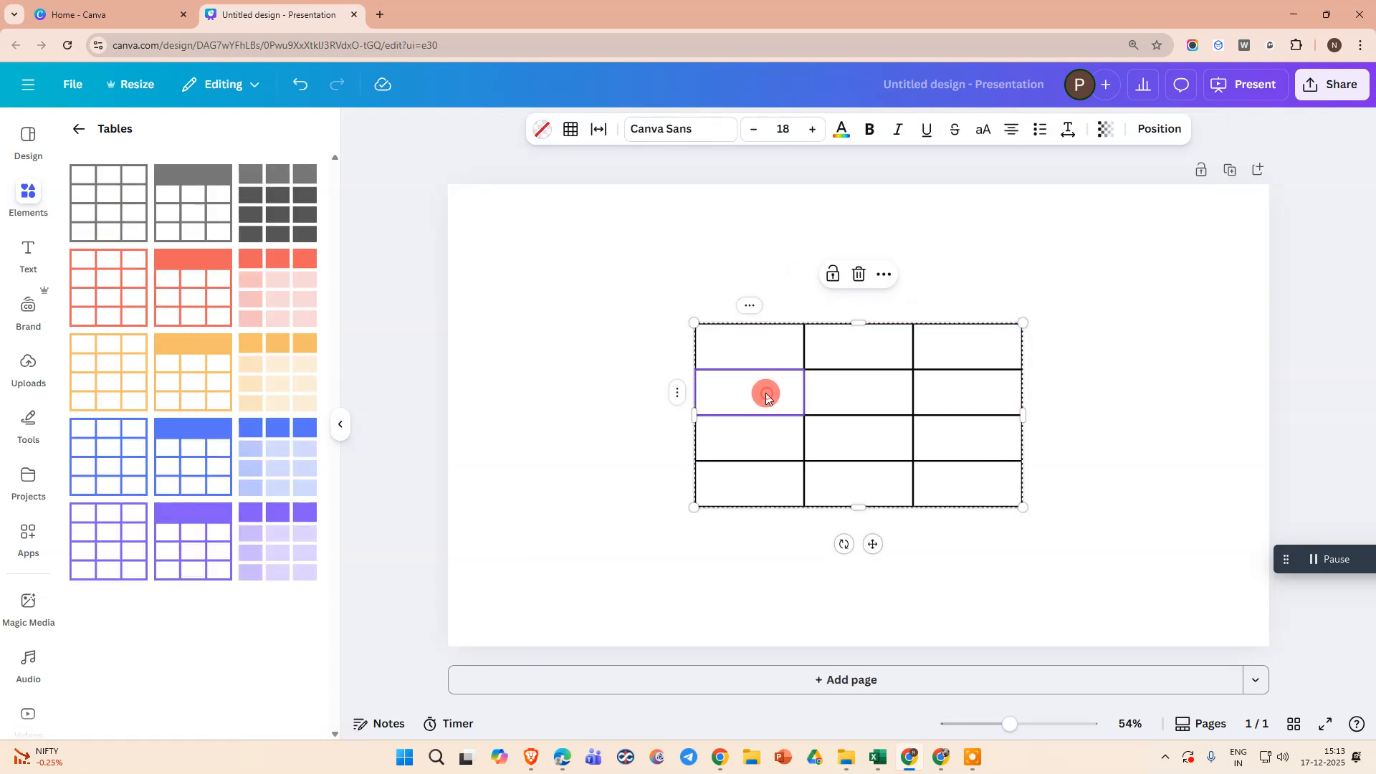
key(Delete)
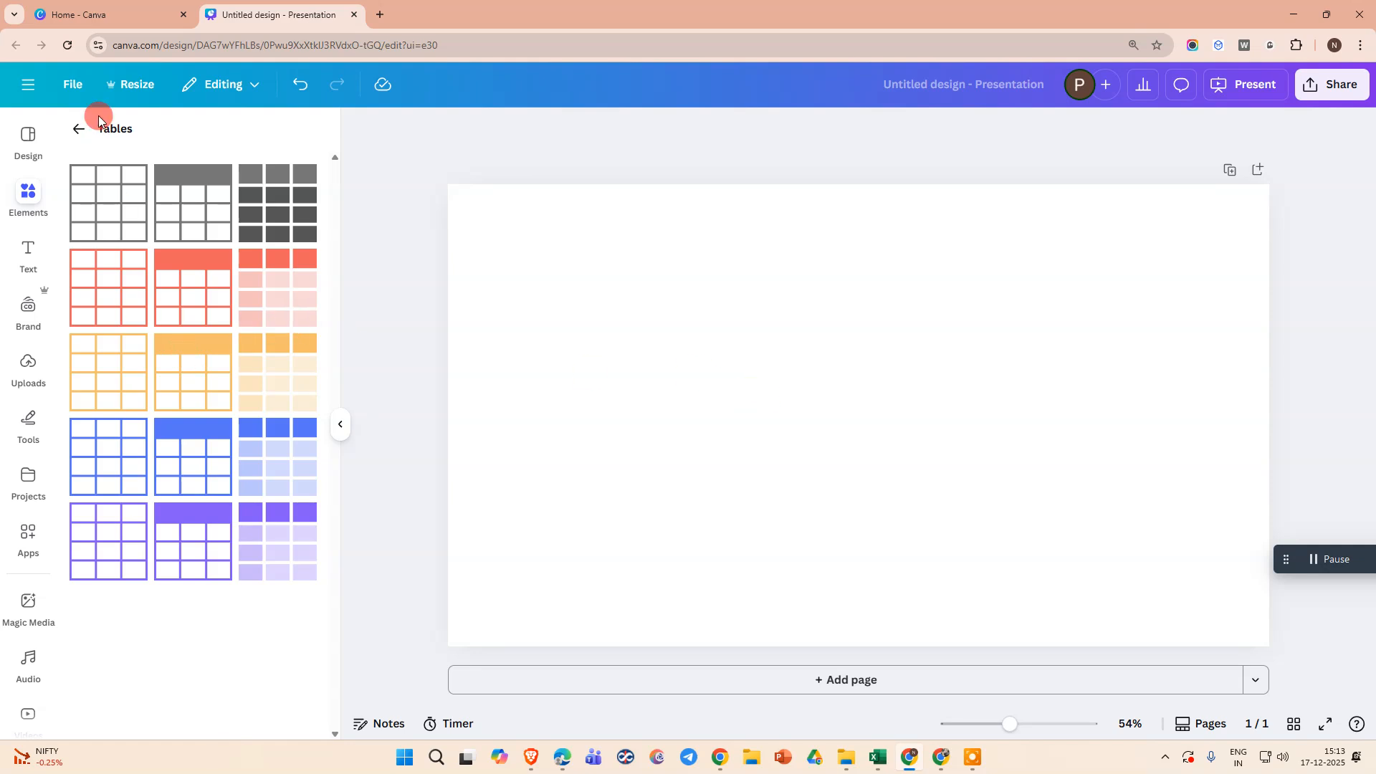
click(78, 129)
scroll(206, 464, down, 5)
scroll(238, 513, up, 5)
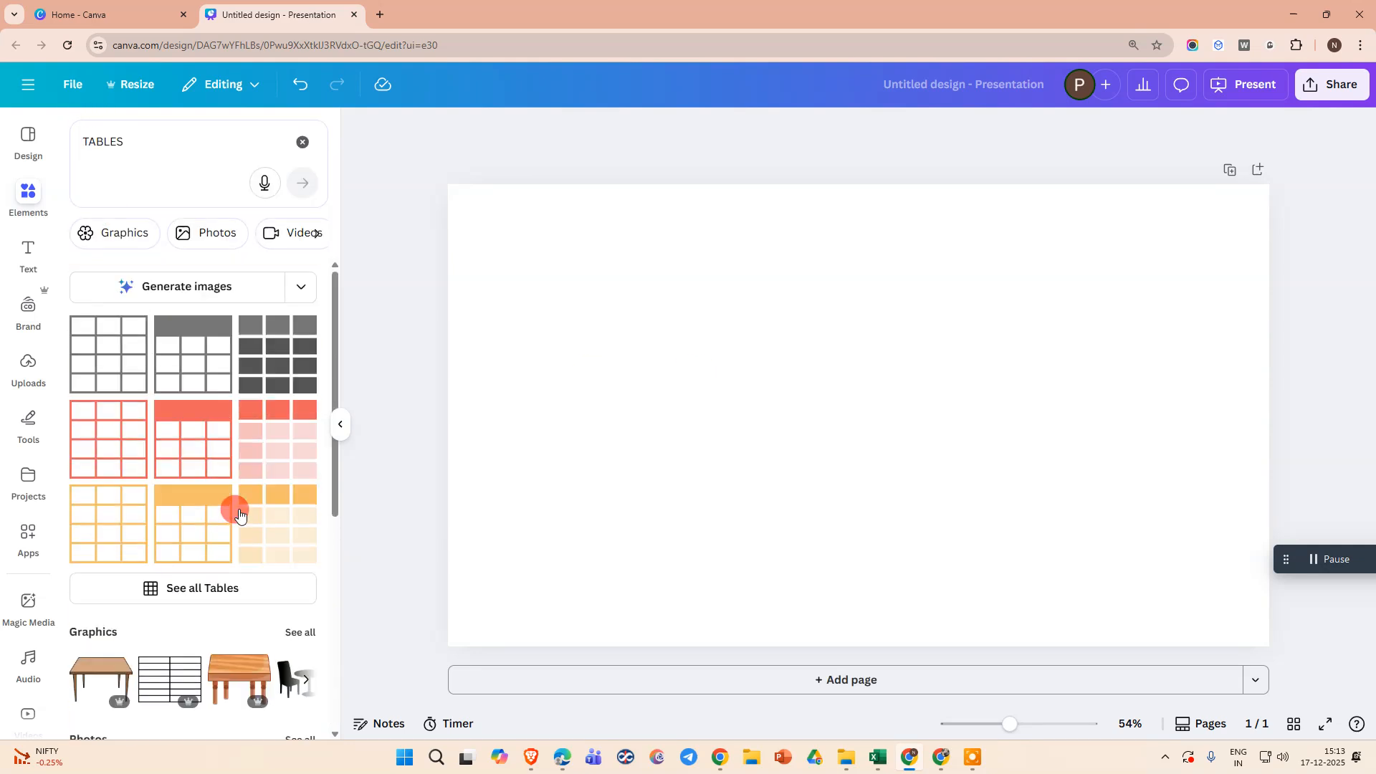
Insert the plain grey-outlined table from the full table collection and move it slightly left of the page centre
click(195, 587)
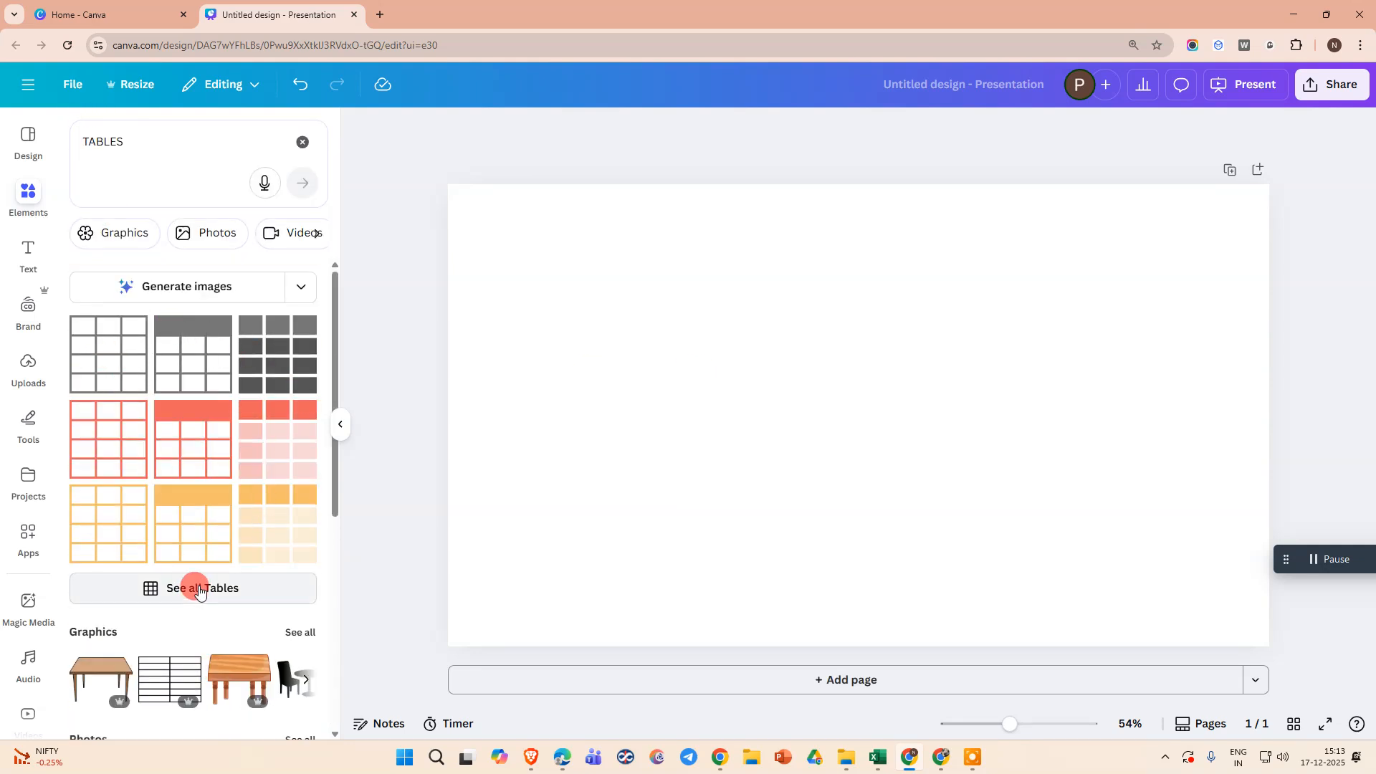
click(102, 215)
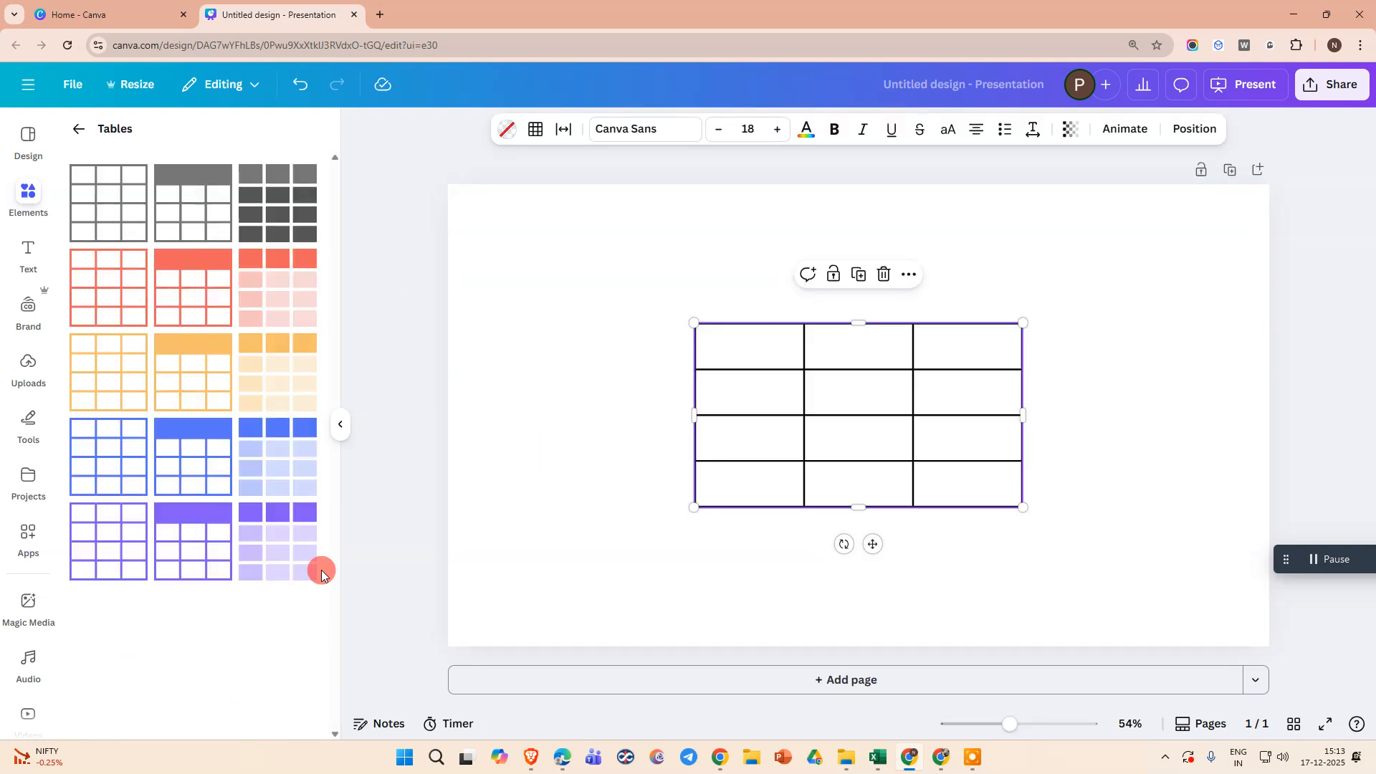
click(1039, 412)
click(872, 435)
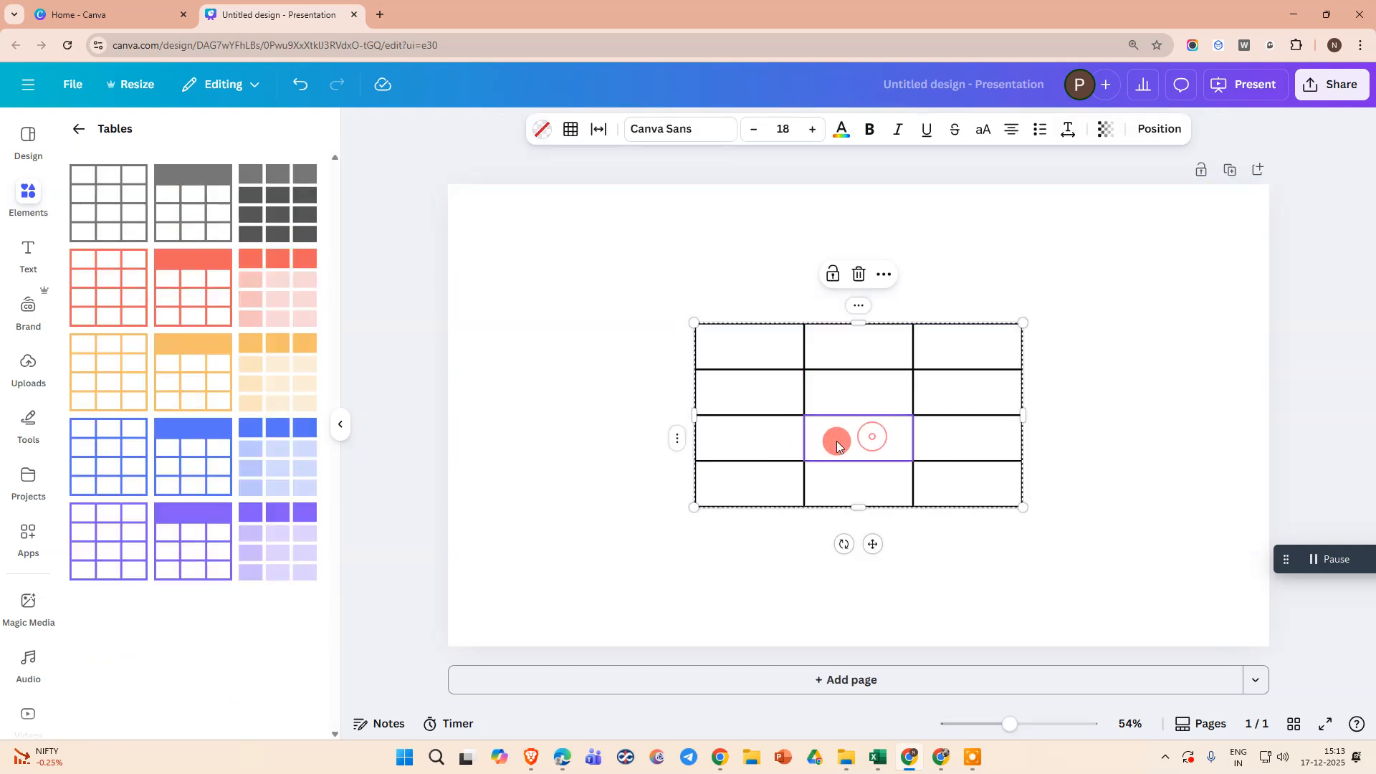
drag(835, 440, 734, 387)
click(71, 129)
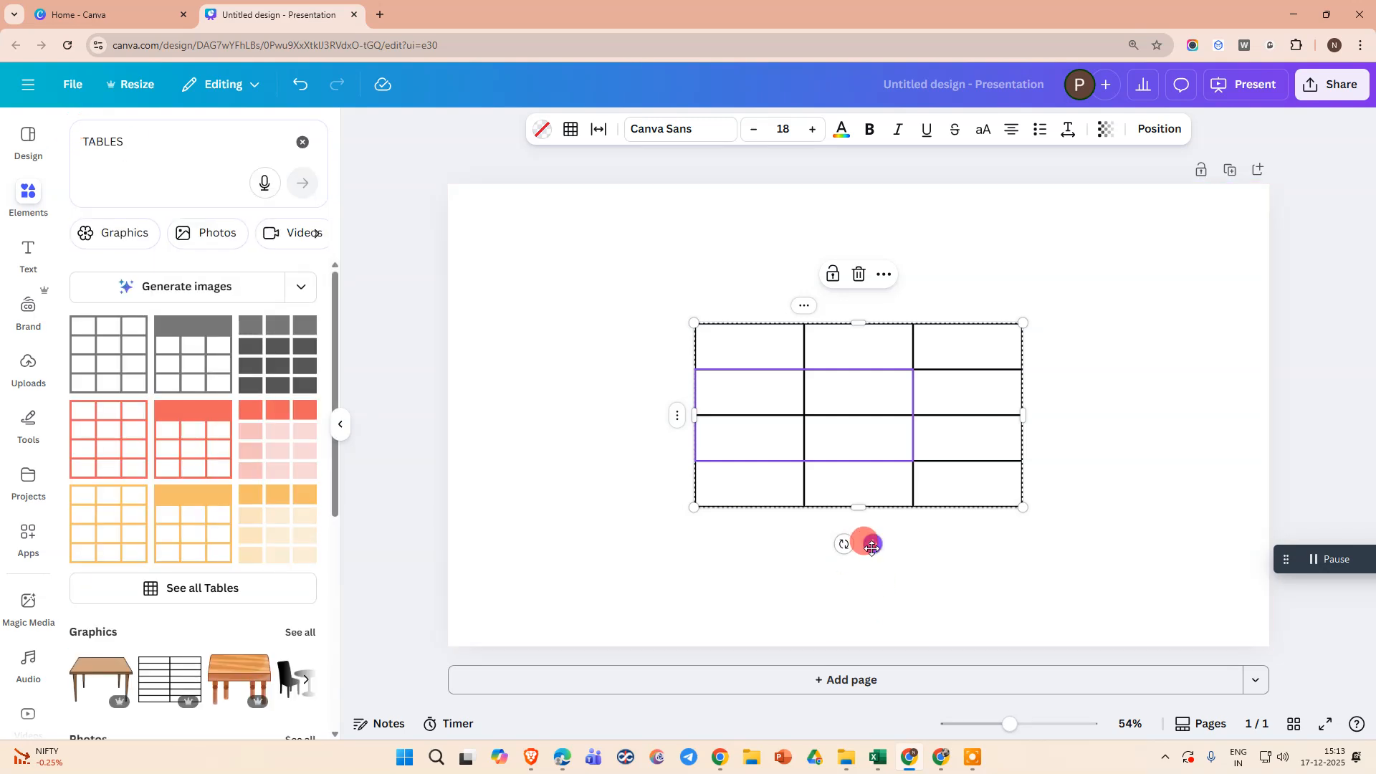
drag(860, 538, 783, 542)
click(759, 292)
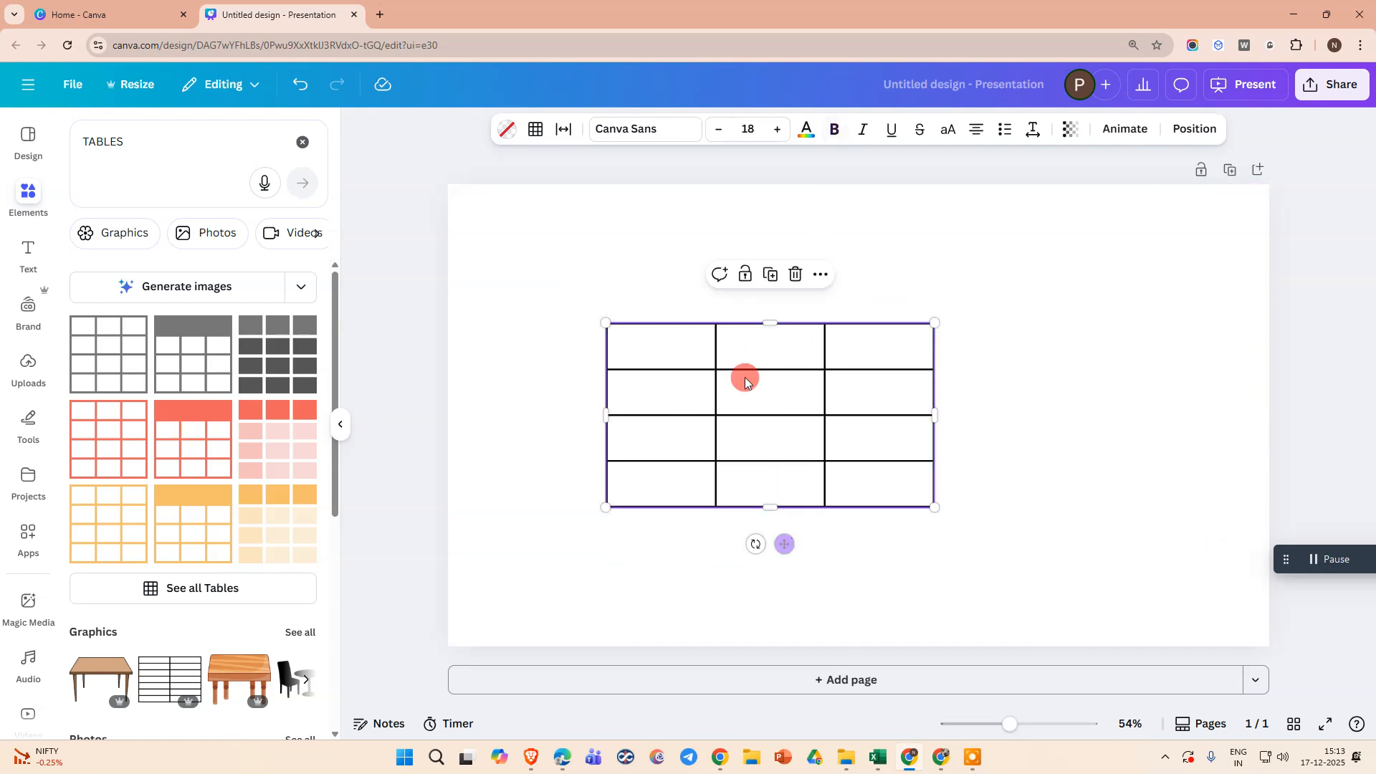
Add a column to the table after its third column
click(631, 347)
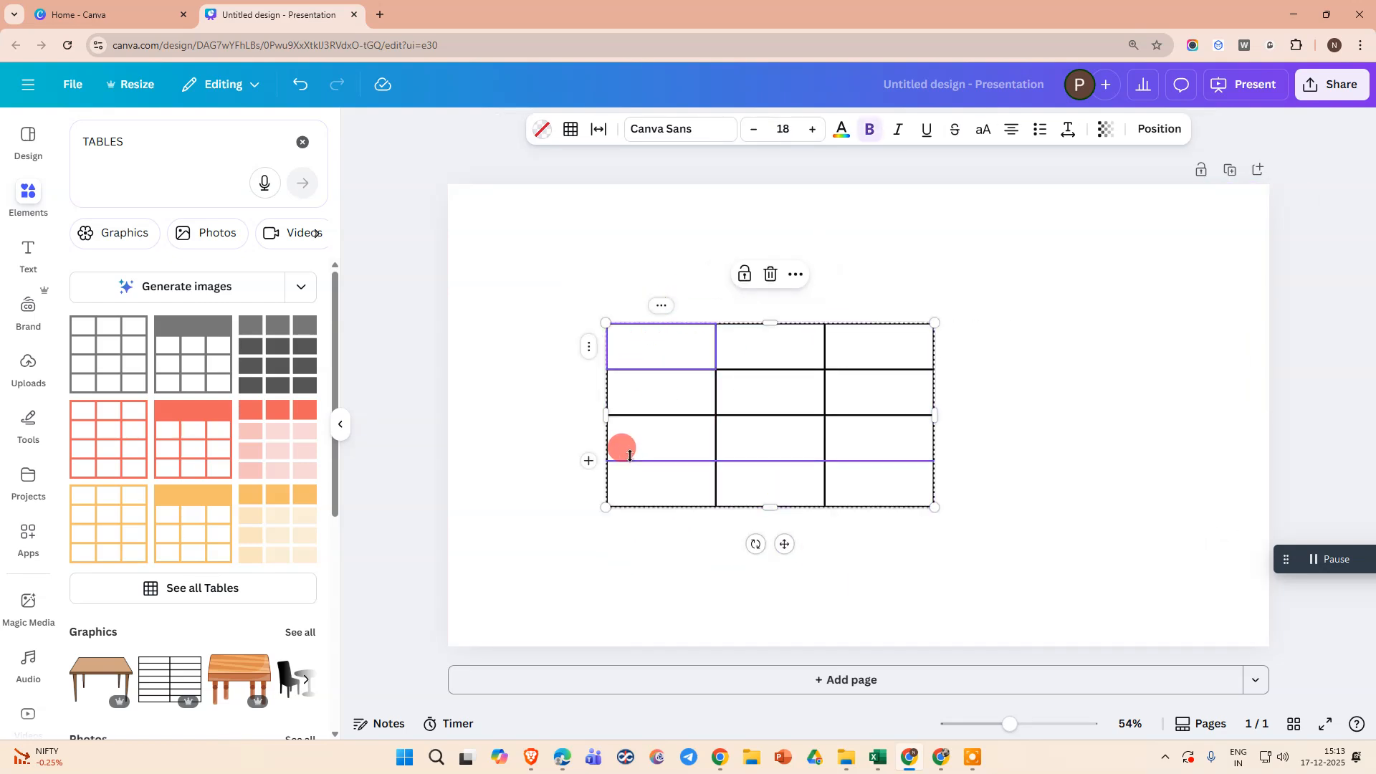
click(622, 491)
click(905, 493)
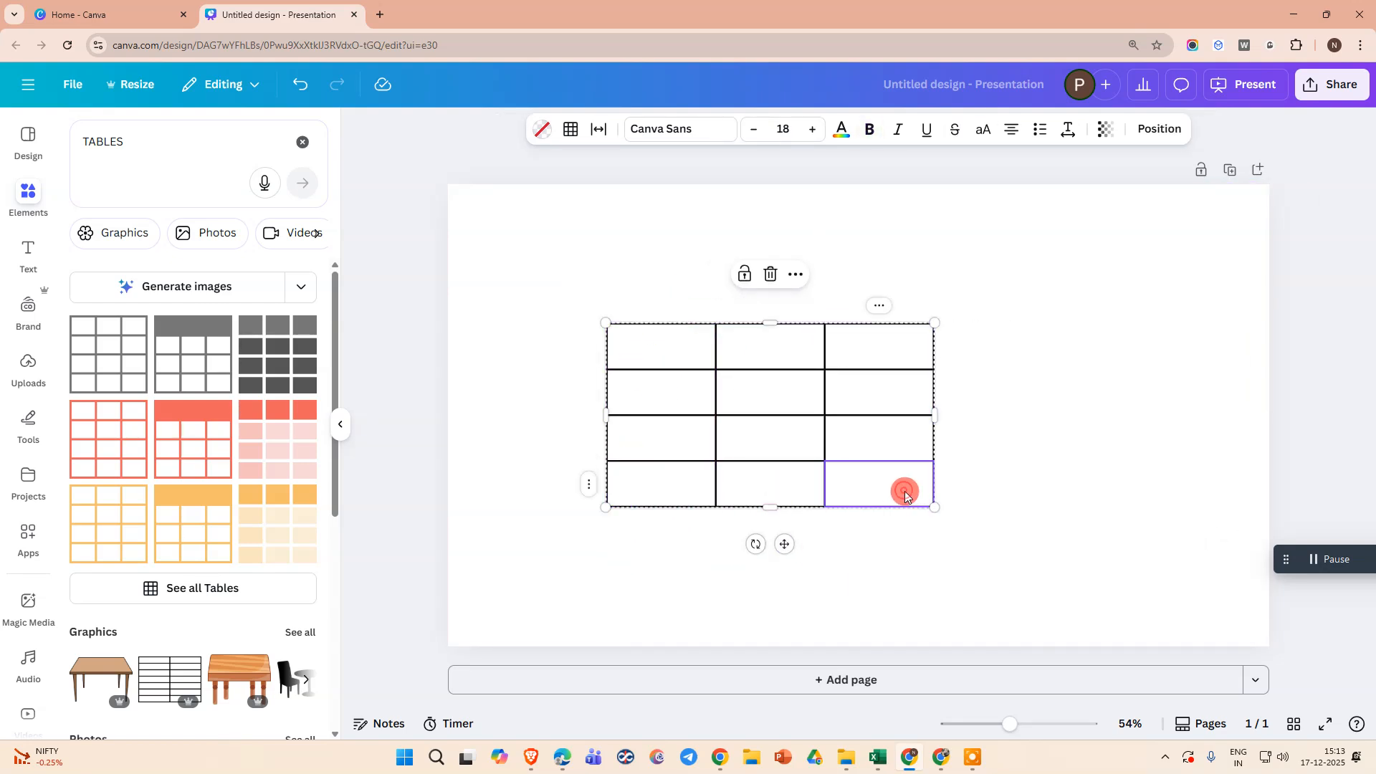
click(904, 359)
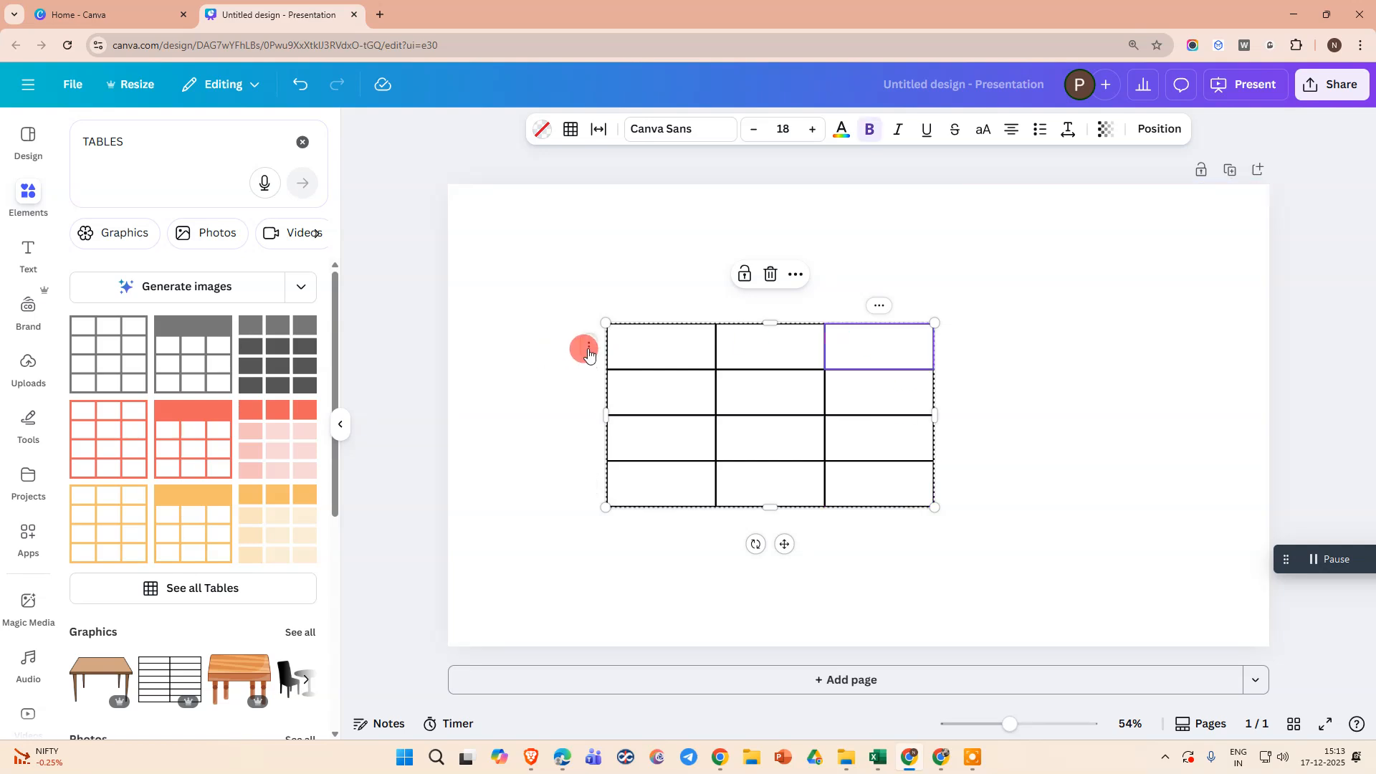
click(878, 309)
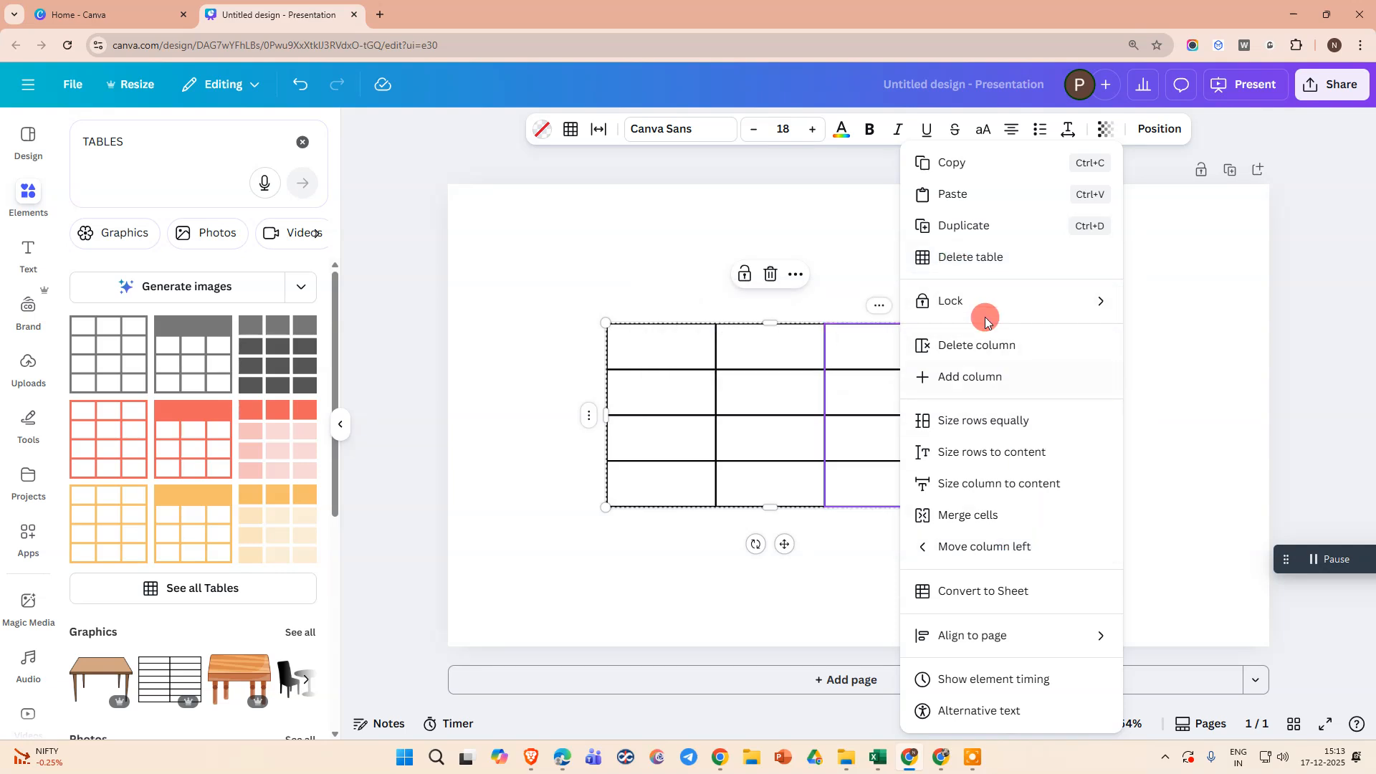
click(959, 376)
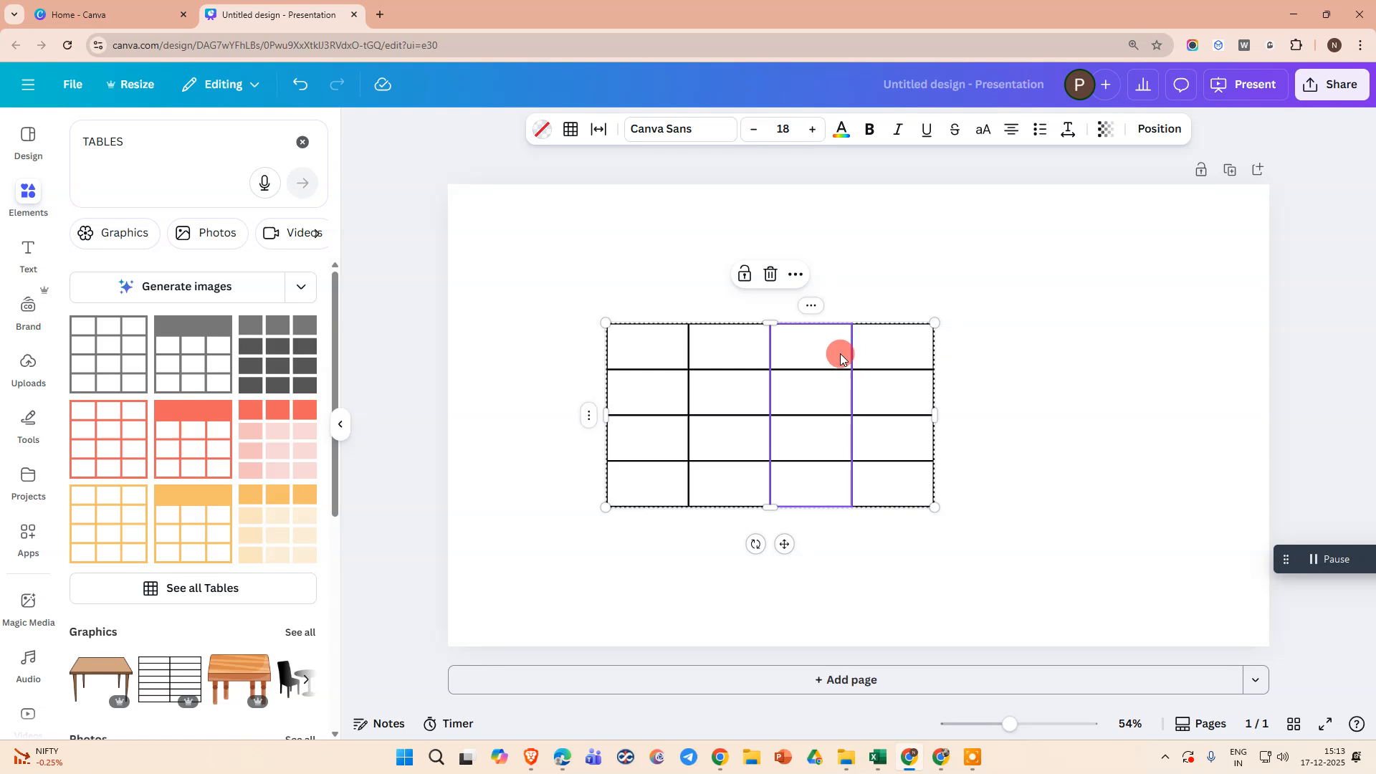
Add a row to the table below its last row
right_click(582, 415)
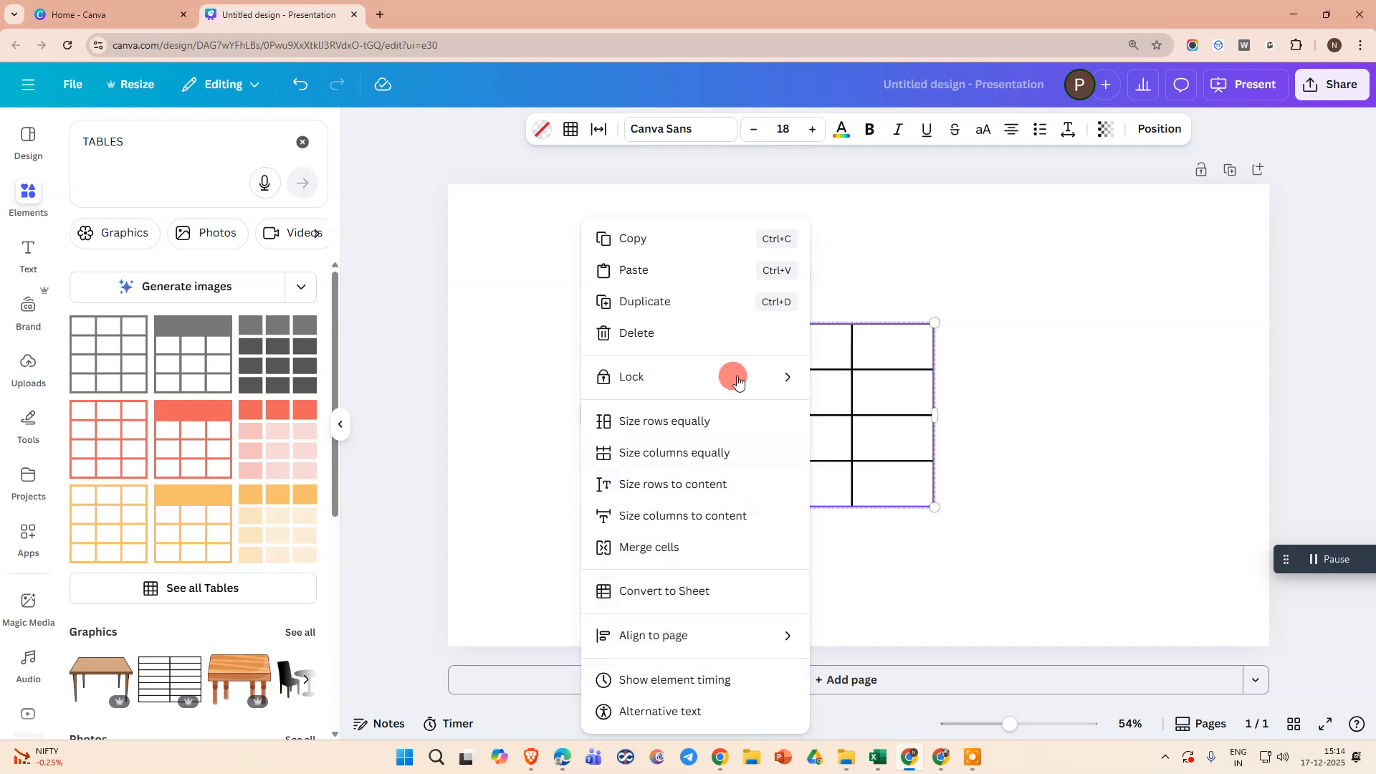
click(894, 335)
click(636, 483)
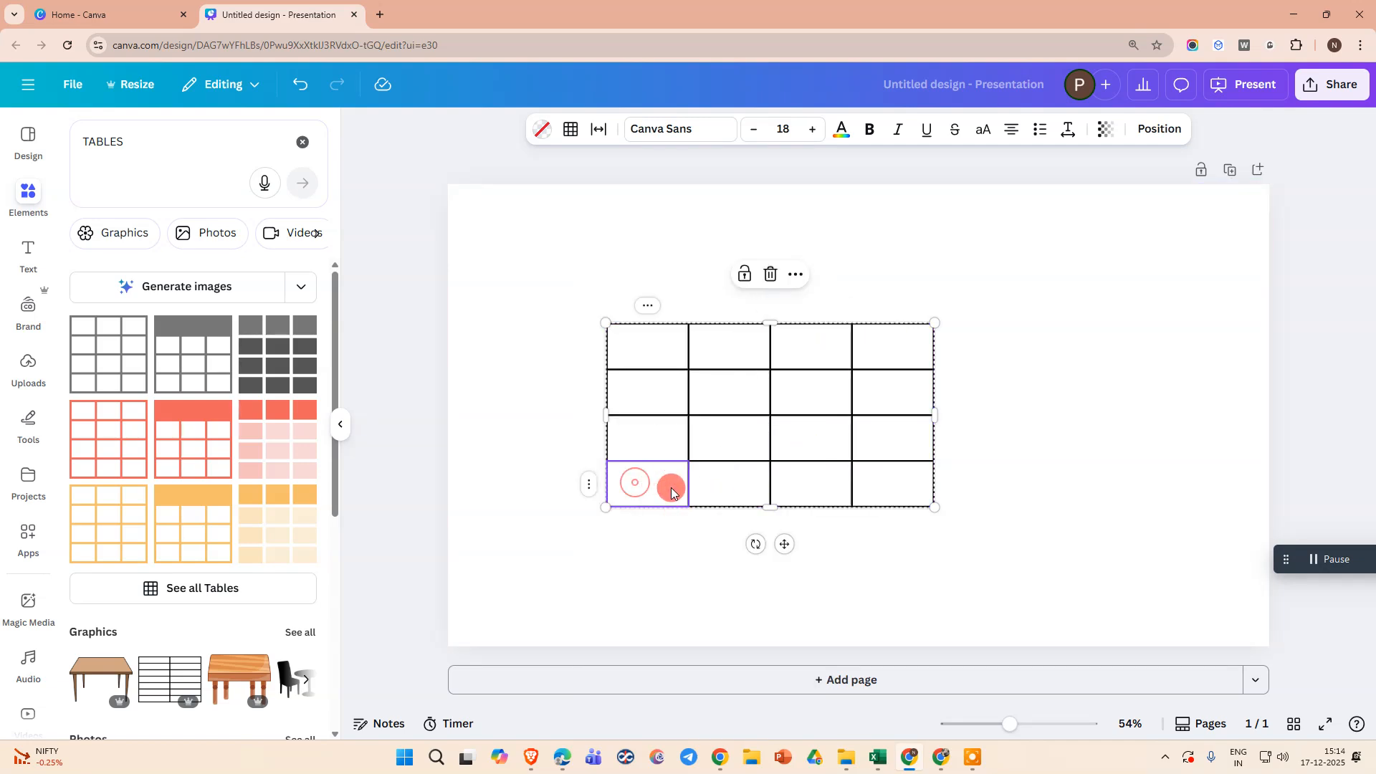
click(587, 486)
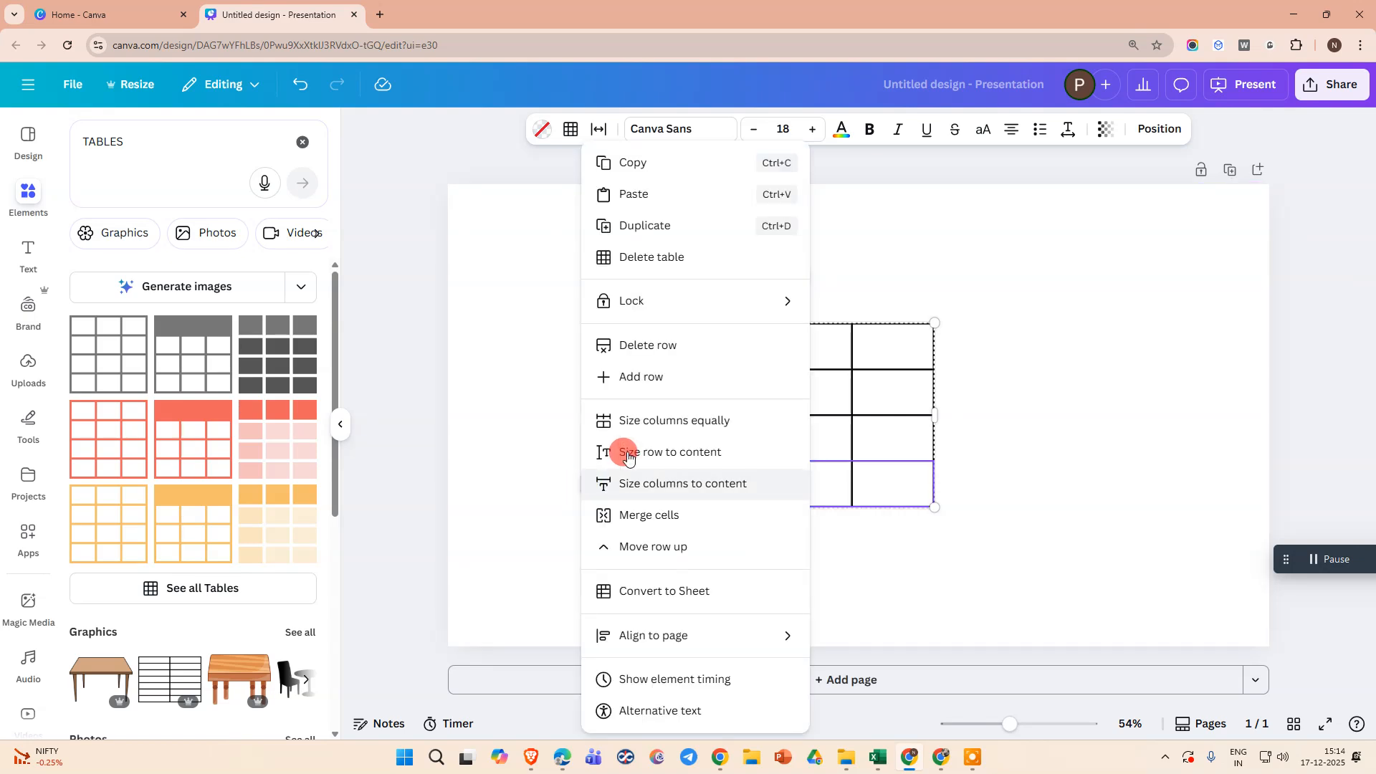
click(648, 380)
Add a fifth column after the table's last column and move the table to the right on the page
click(891, 348)
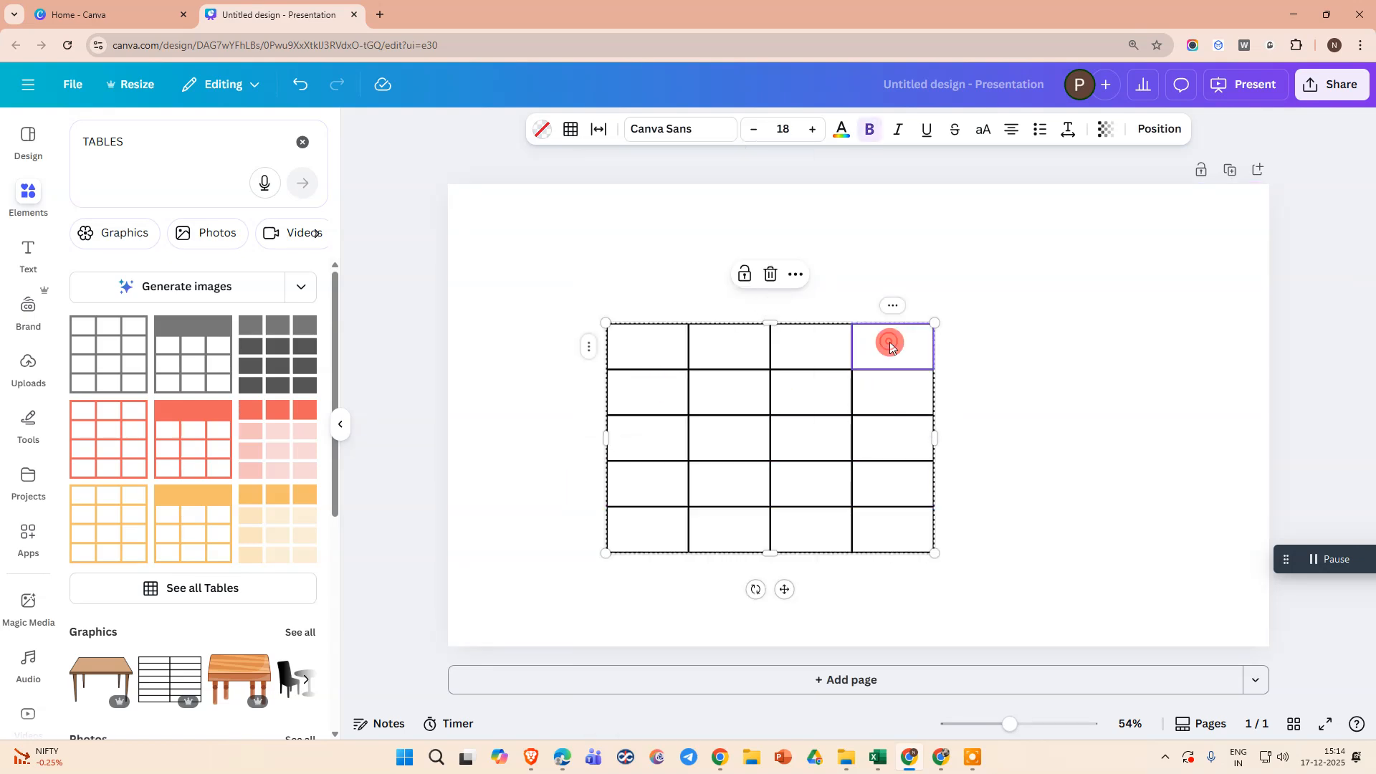
click(892, 307)
click(1012, 377)
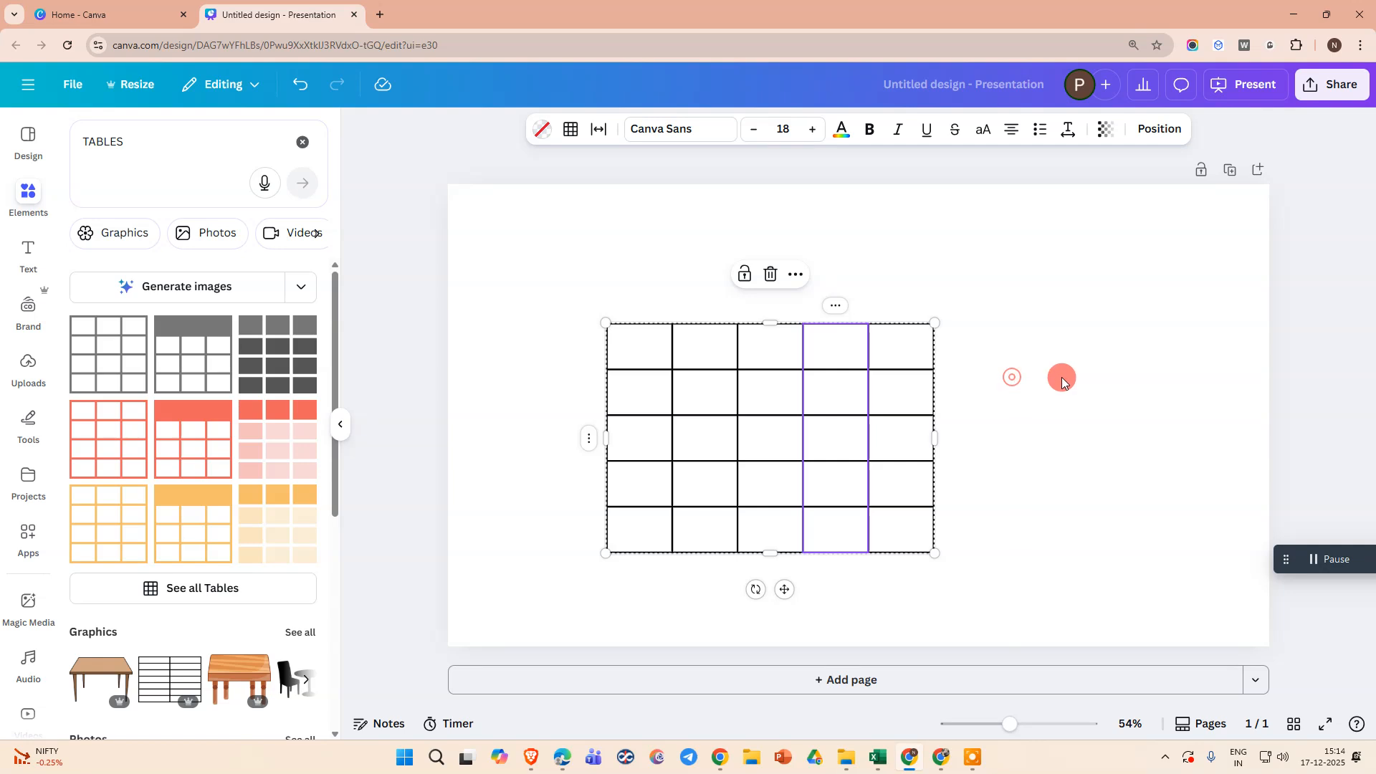
drag(623, 335, 721, 332)
click(726, 343)
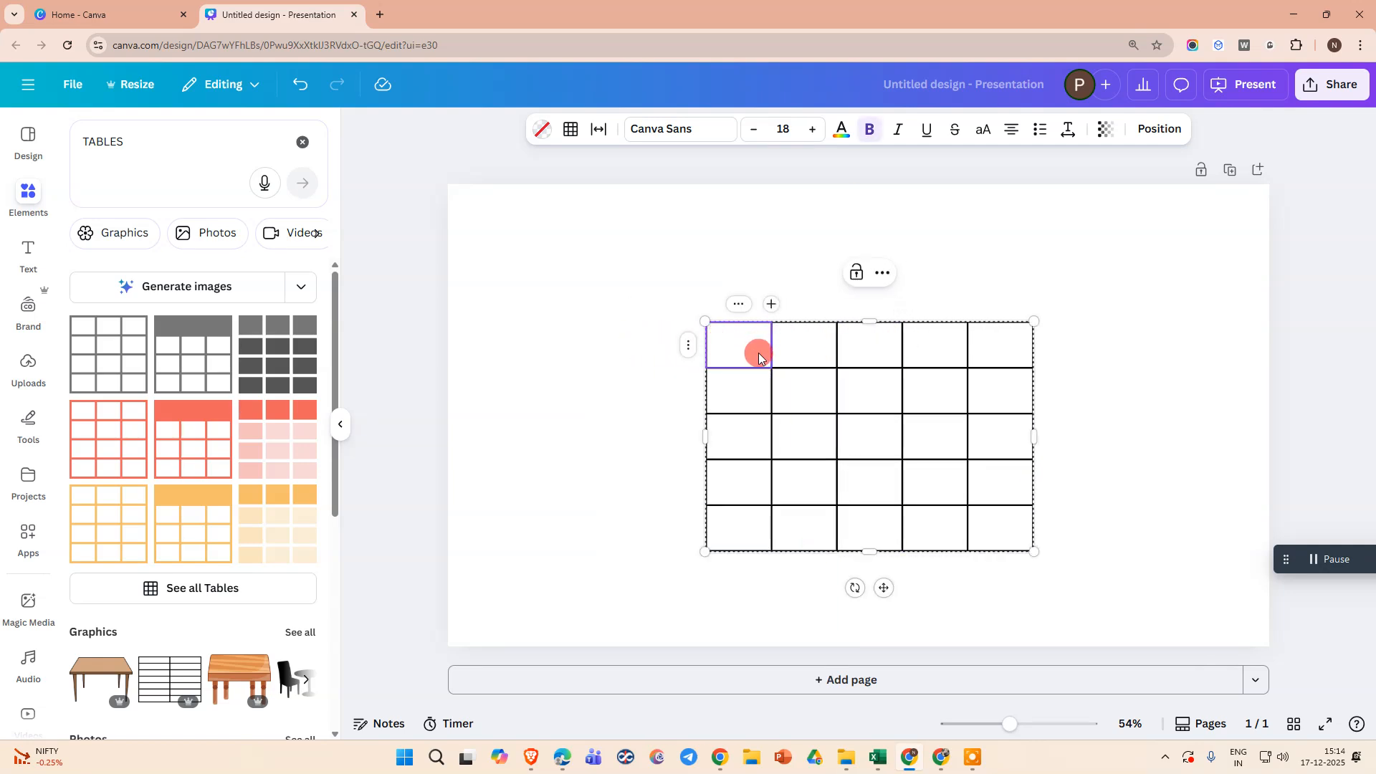
Select all cells in the table's first row and fill them with the custom solid colour #B44343
drag(758, 351, 979, 348)
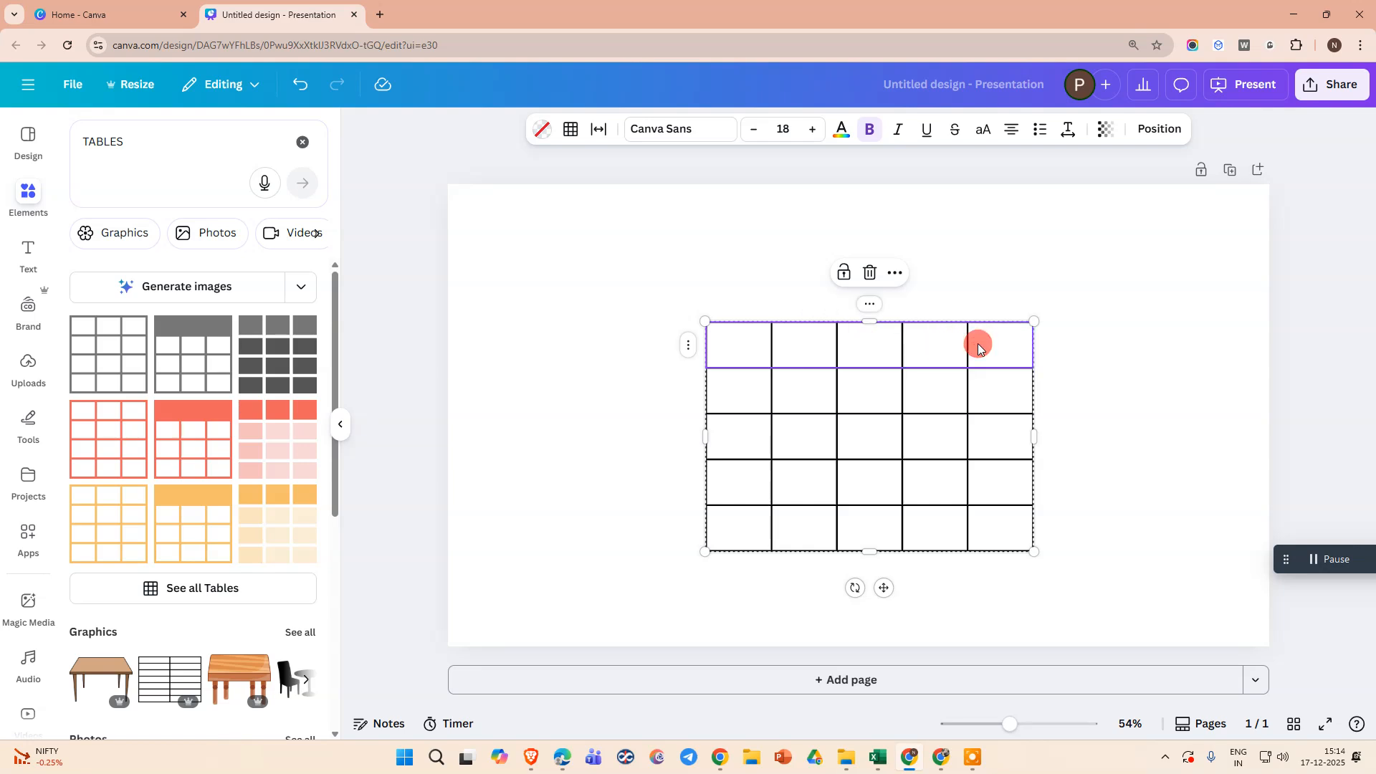
click(811, 444)
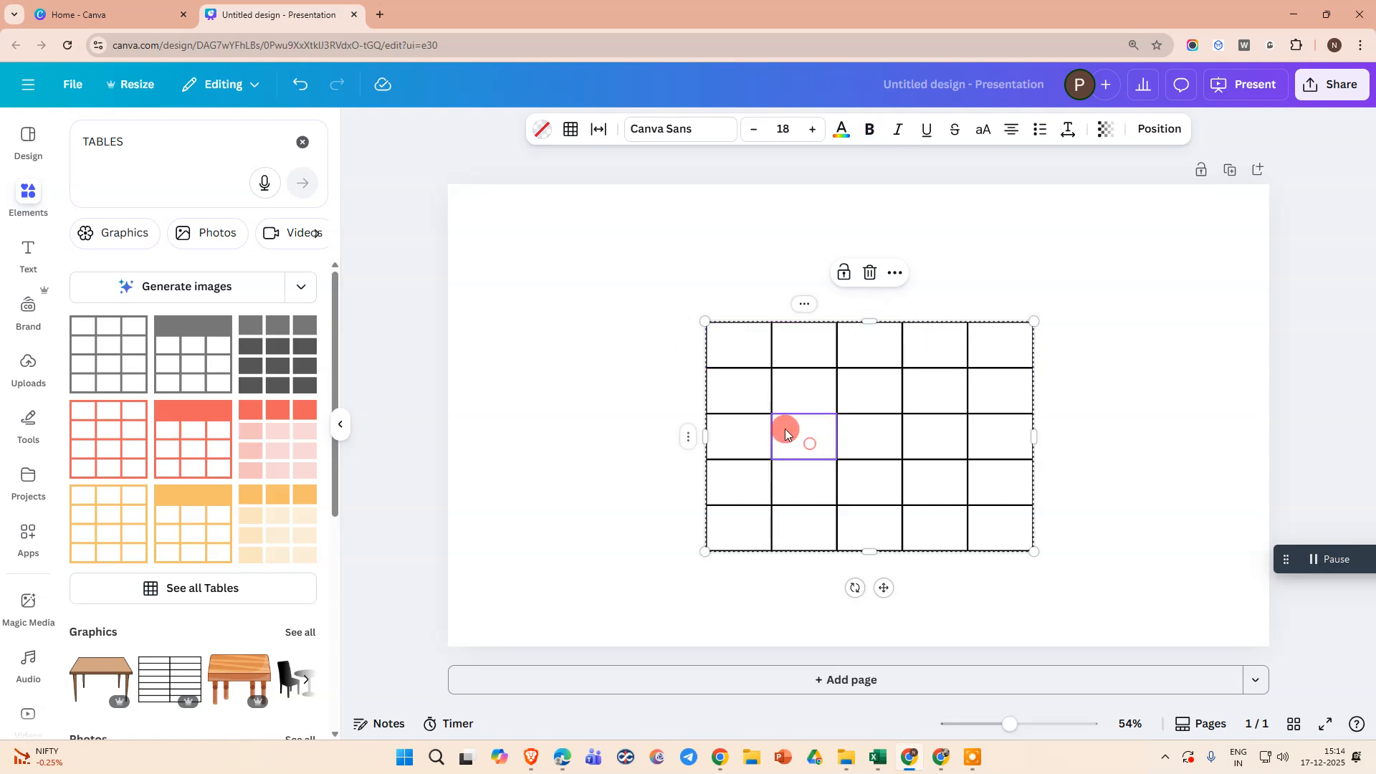
click(734, 348)
click(869, 351)
ctrl+click(792, 350)
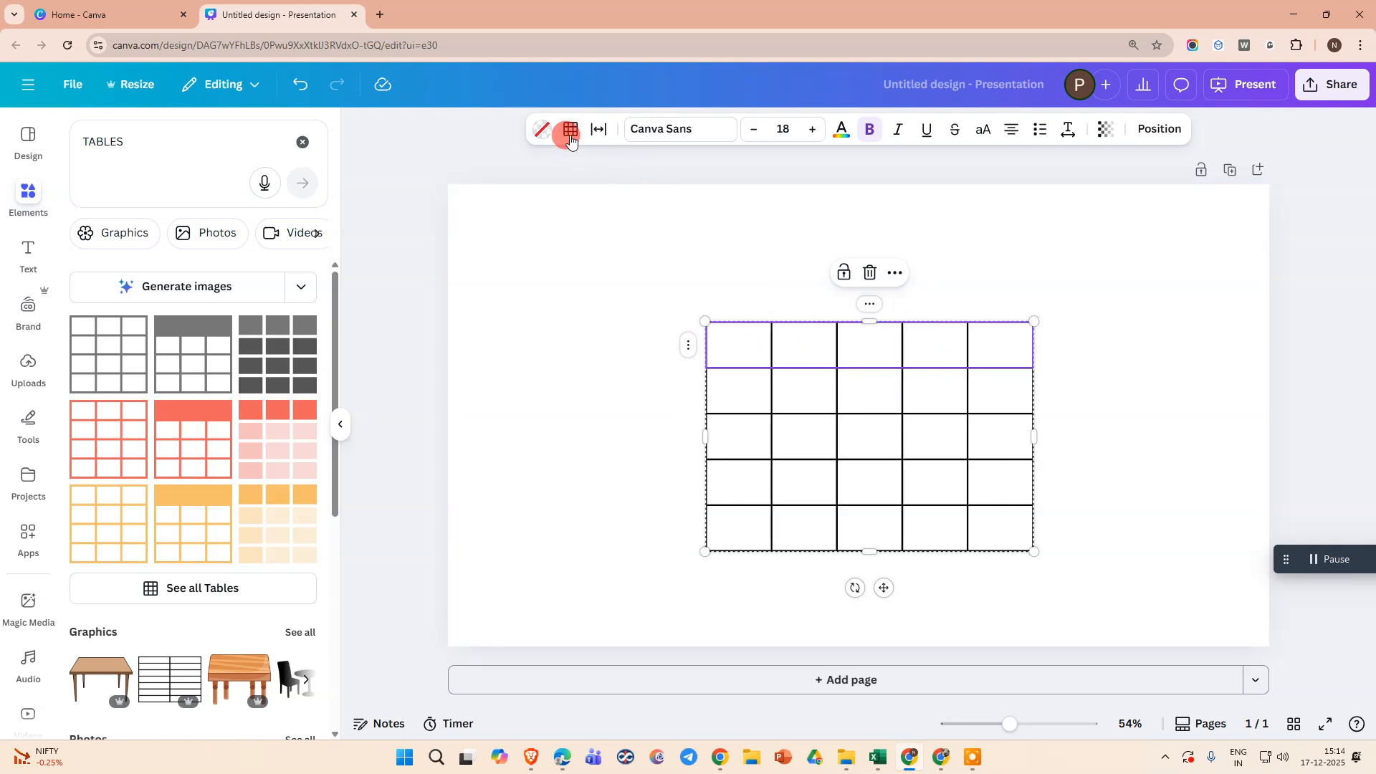
click(535, 133)
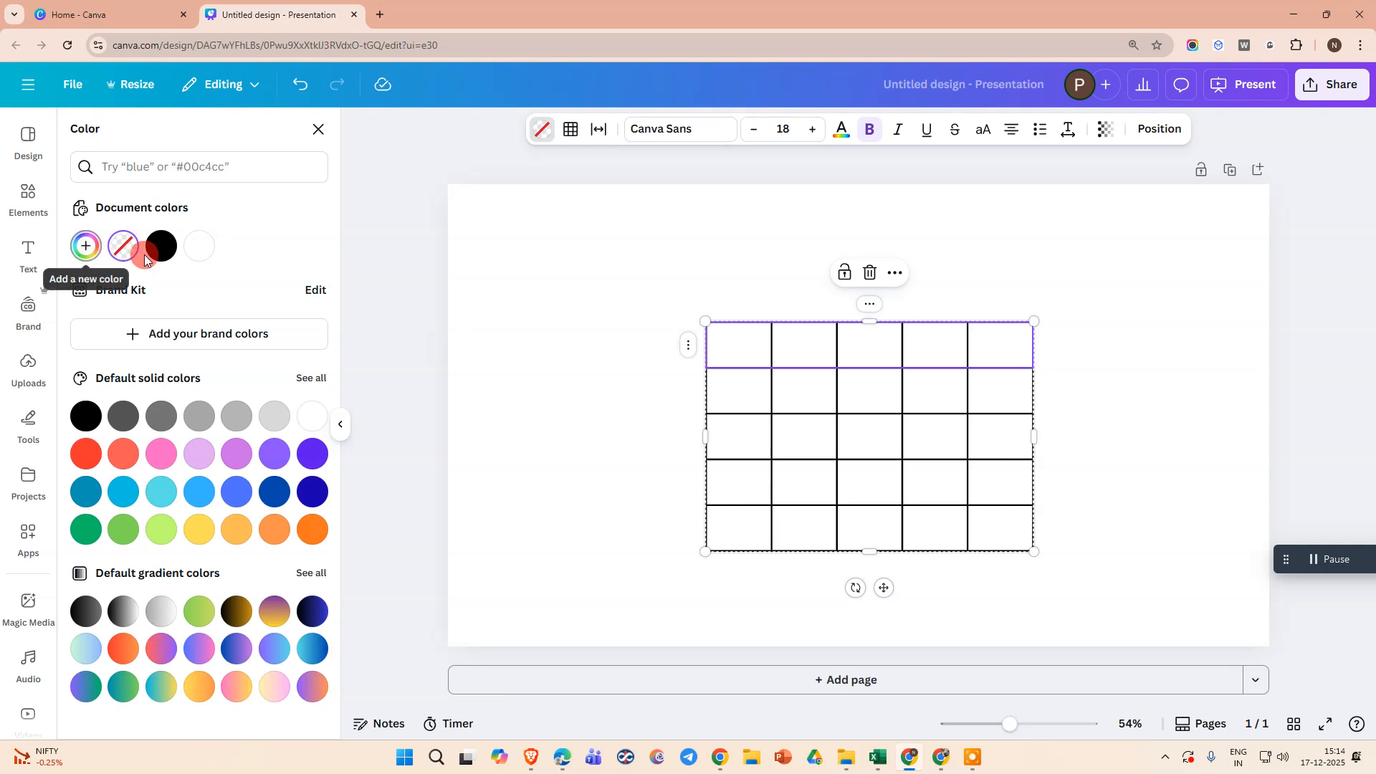
click(86, 245)
click(220, 348)
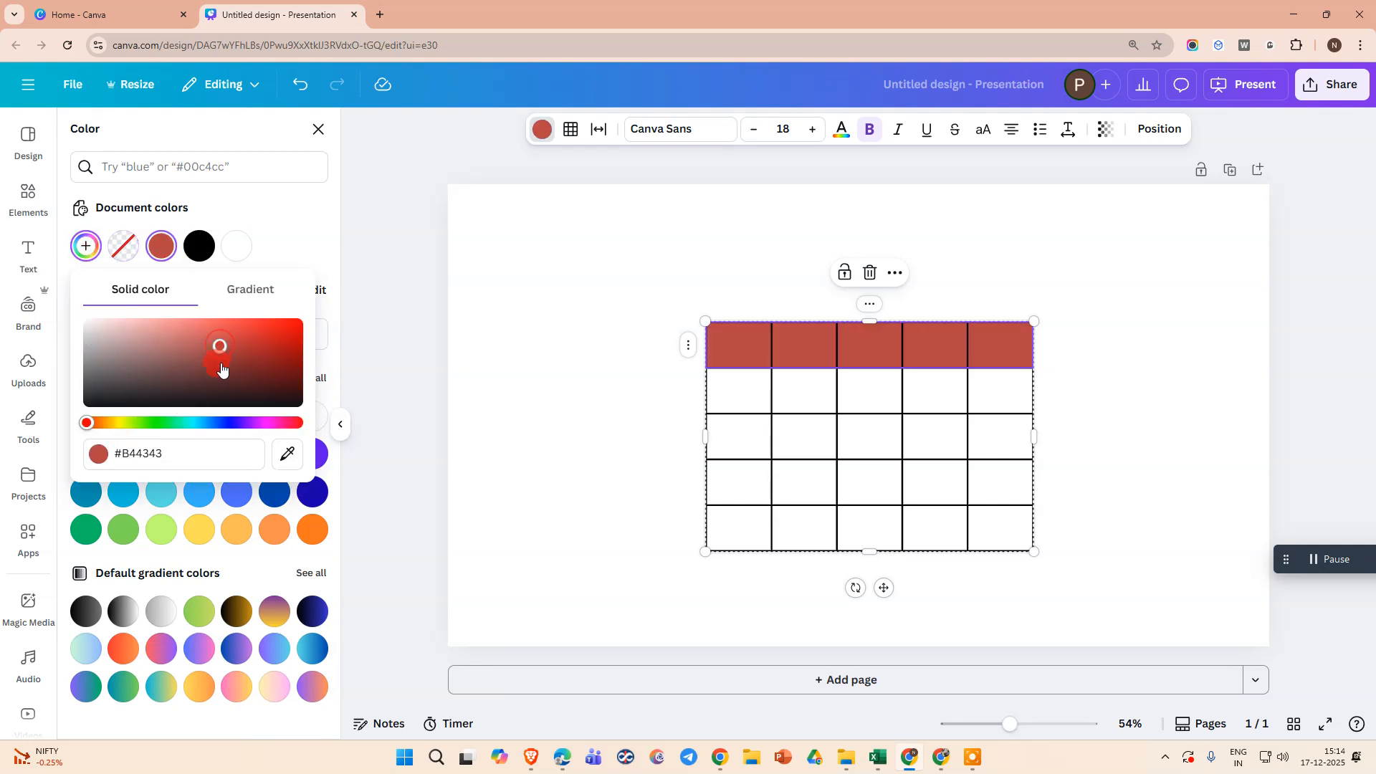
Change the header row's fill to the custom solid colour #E63E3E and apply all borders to its cells
click(220, 391)
click(242, 331)
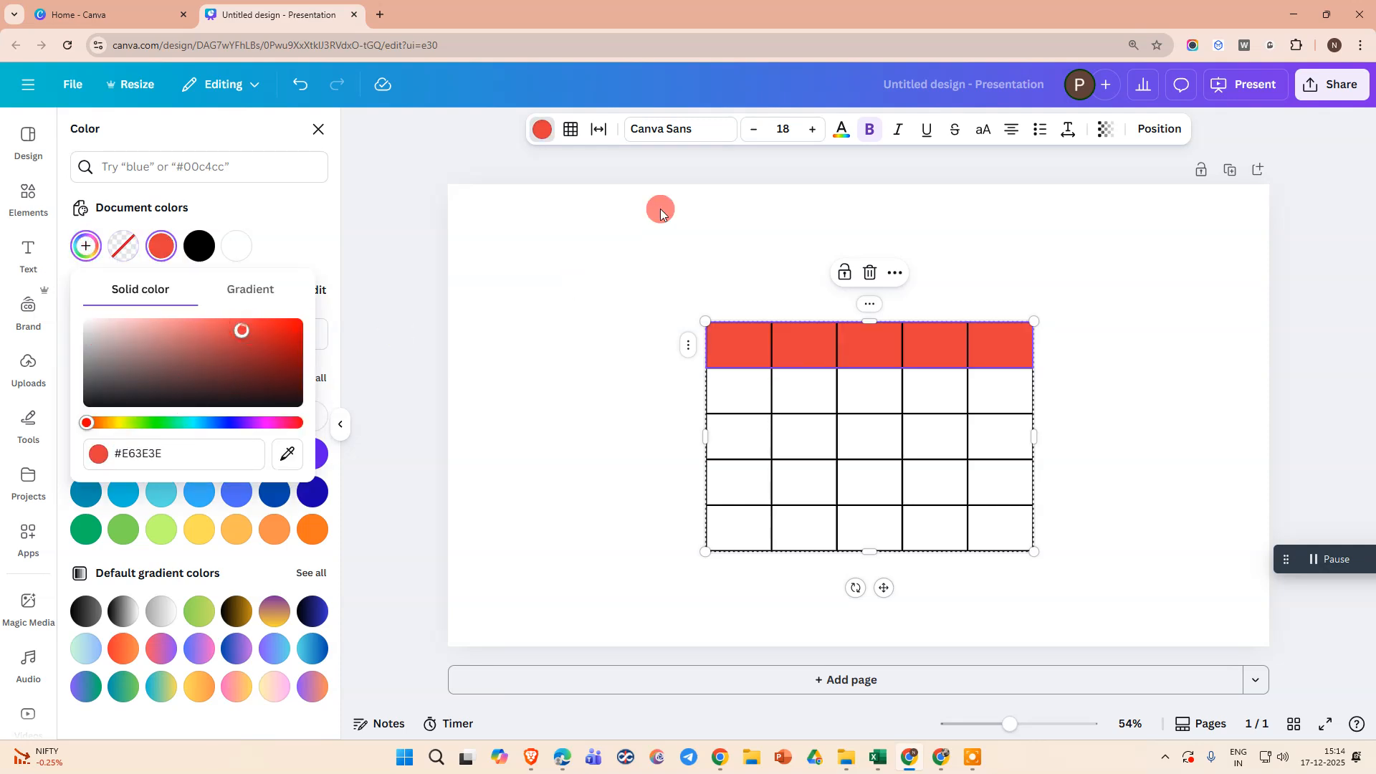
click(570, 130)
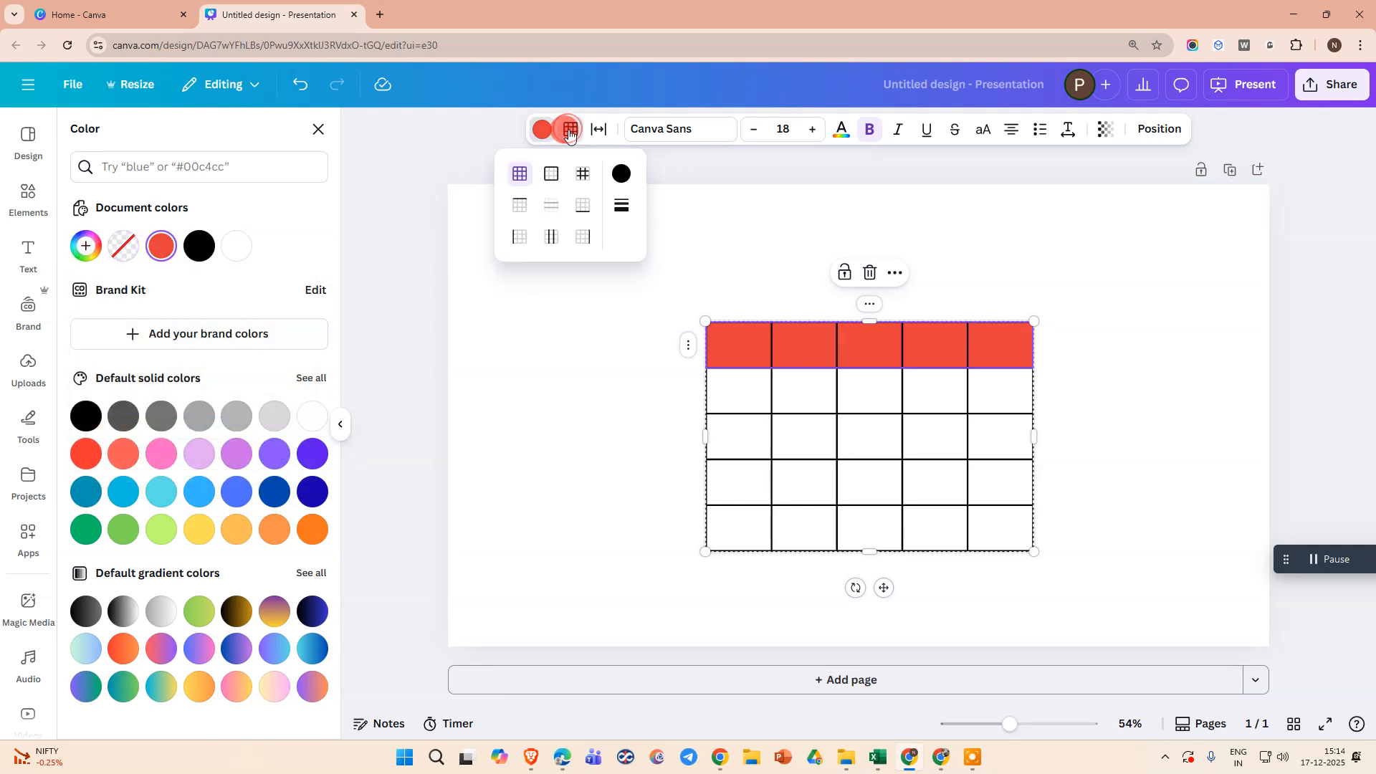
click(526, 180)
click(835, 391)
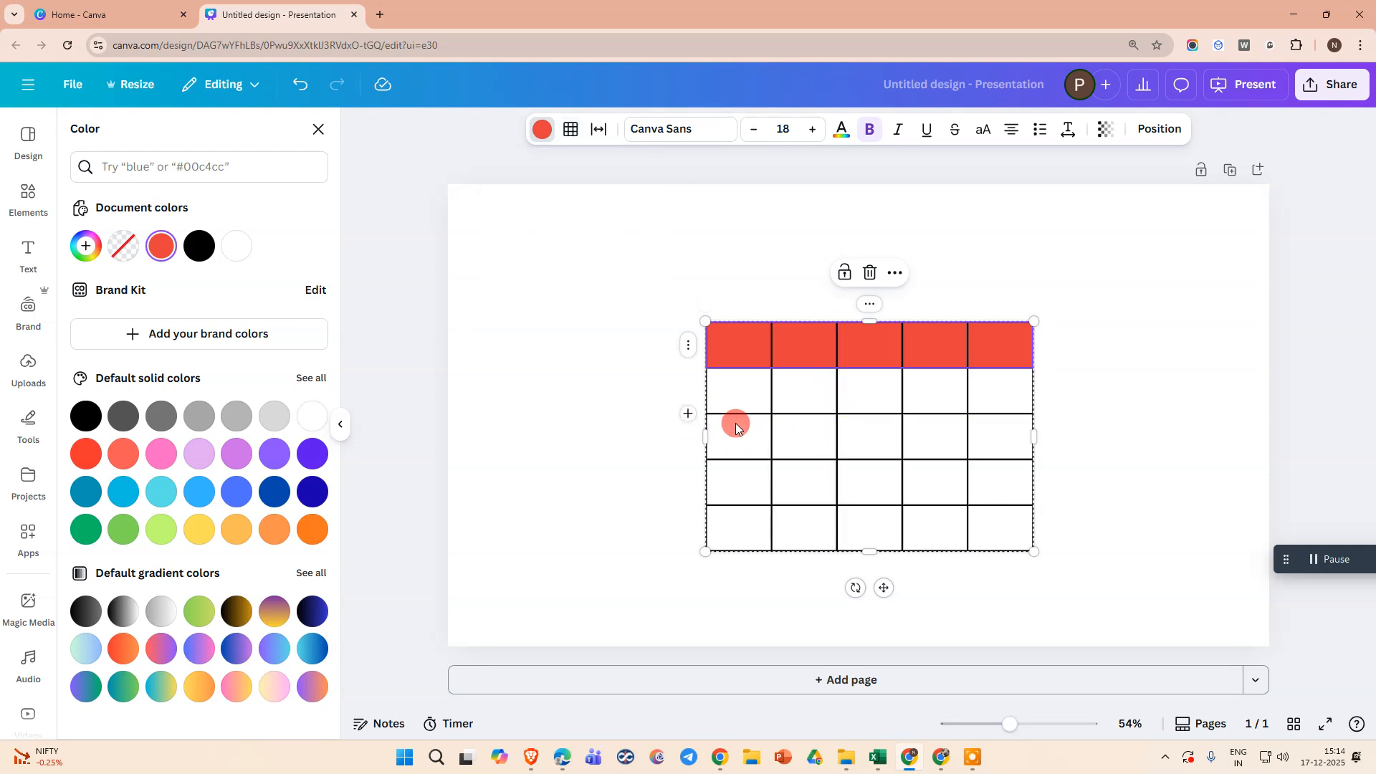
Fill the table's second row with the sample texts sadfsa, asdfasdf, afdasdf, adsfasdf and asdfsad
click(732, 390)
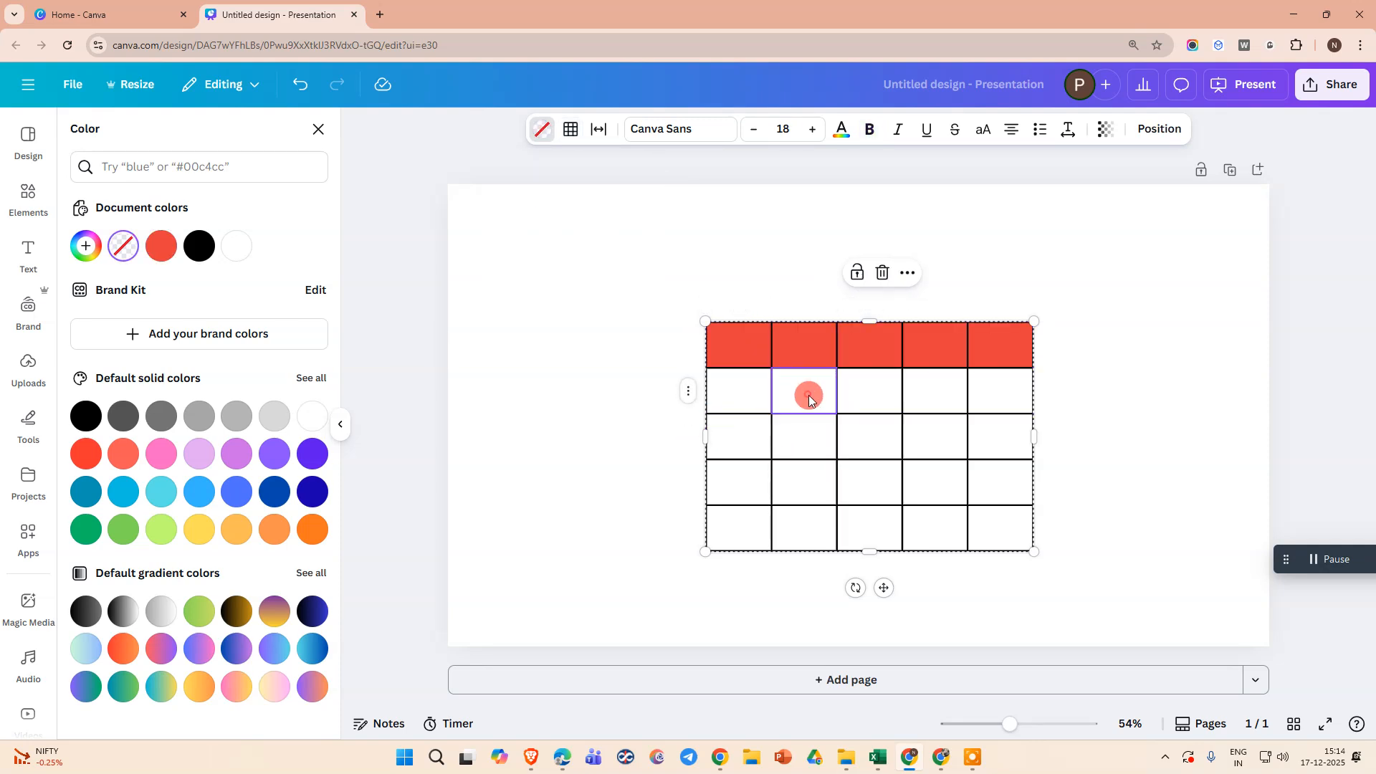
click(725, 395)
text(sadfsa)
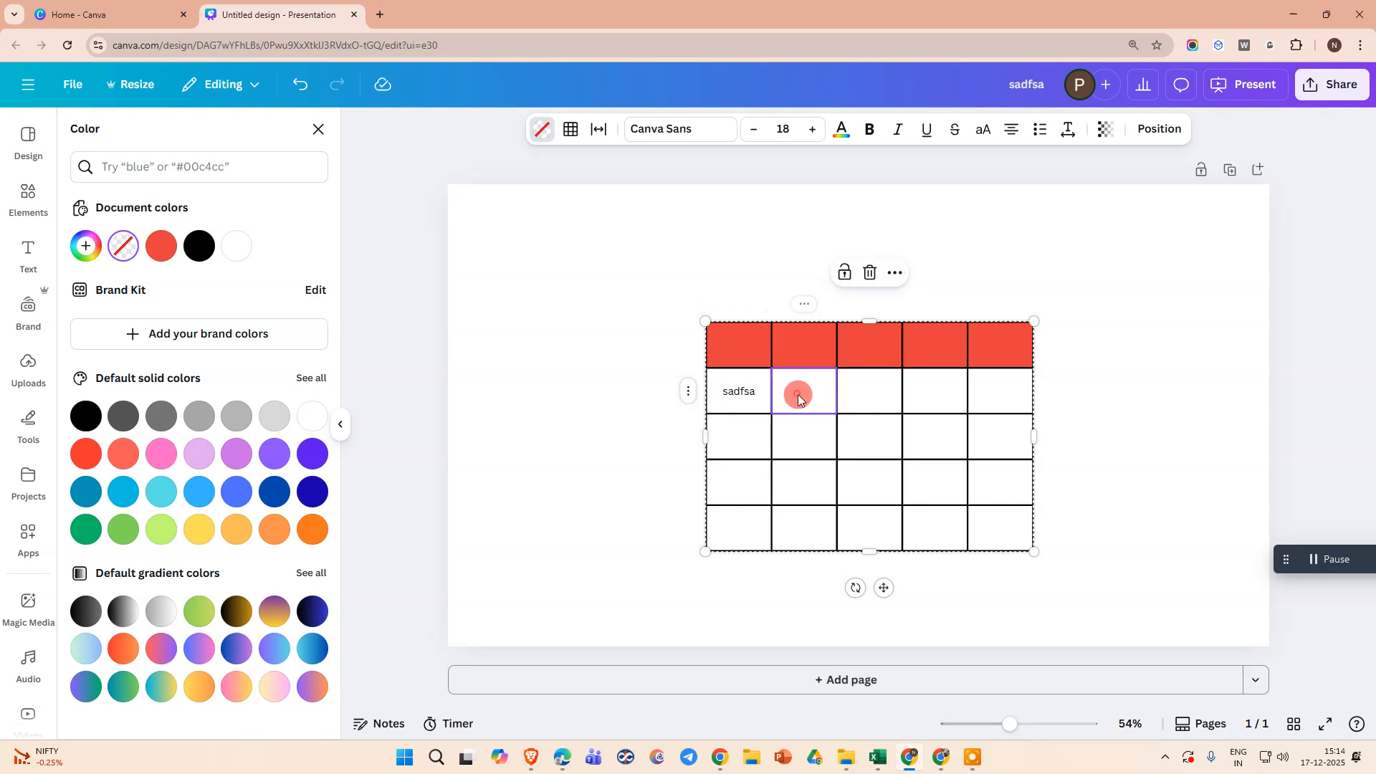
click(797, 394)
text(asdfasdf)
click(873, 391)
text(afdasdf)
click(937, 389)
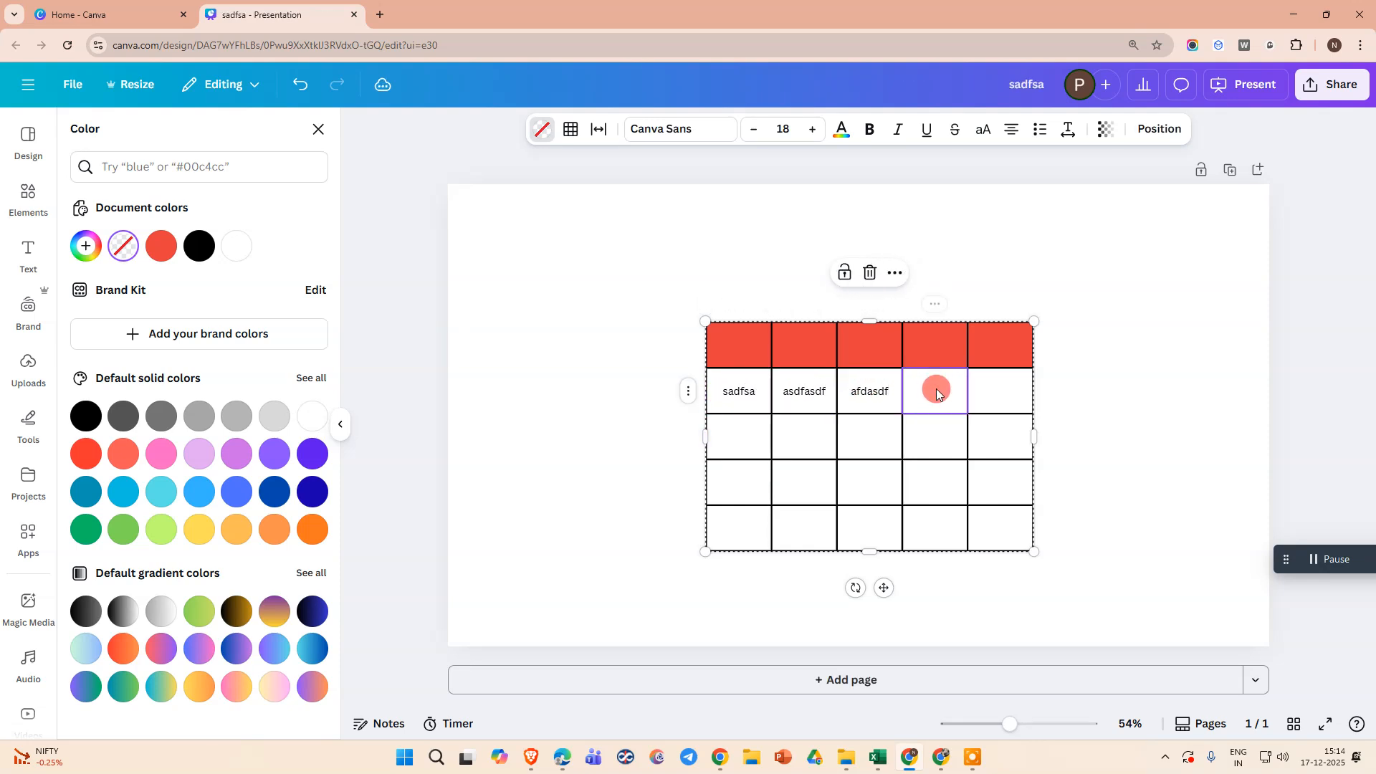
text(adsfasdf)
click(1000, 391)
text(asdfsad)
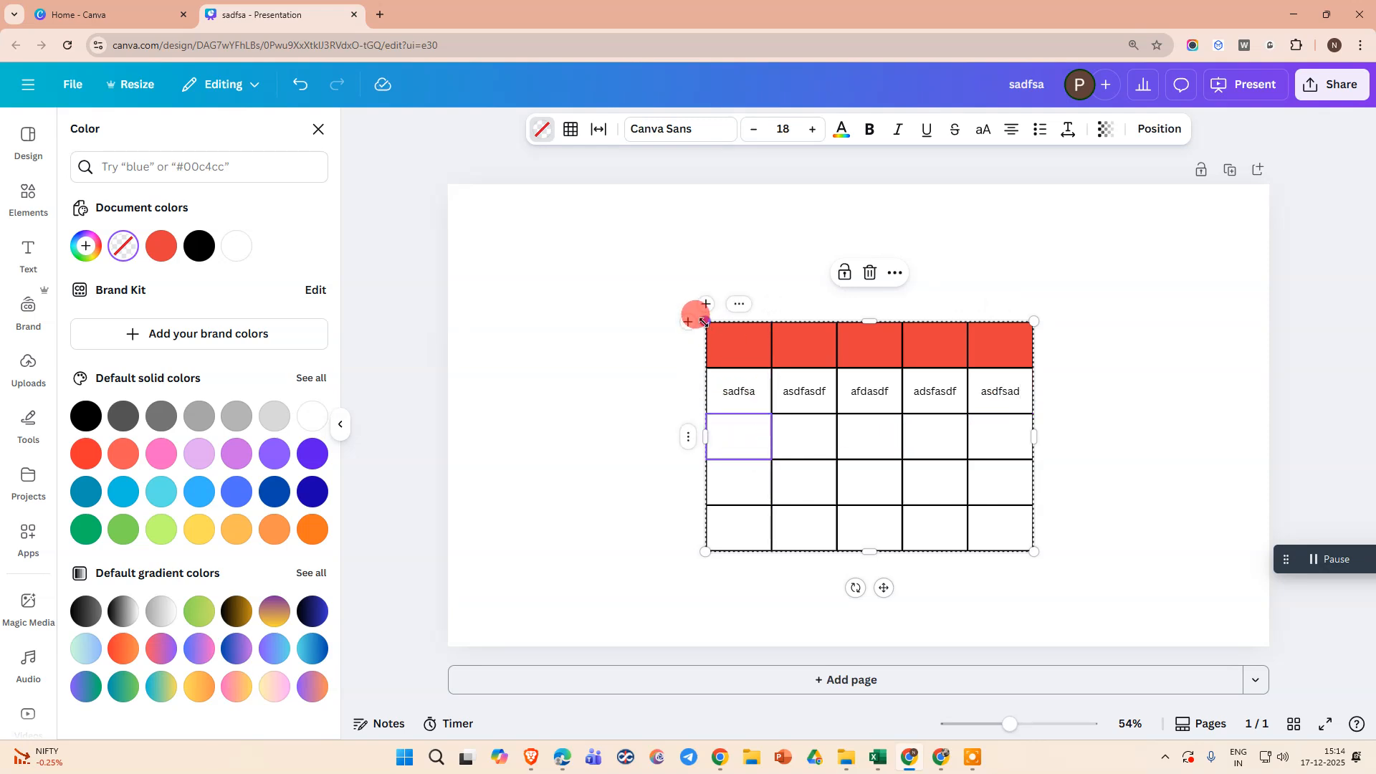
Enlarge the table proportionally from its upper-left and lower-right corners and move it slightly right and up on the page
drag(704, 321, 542, 277)
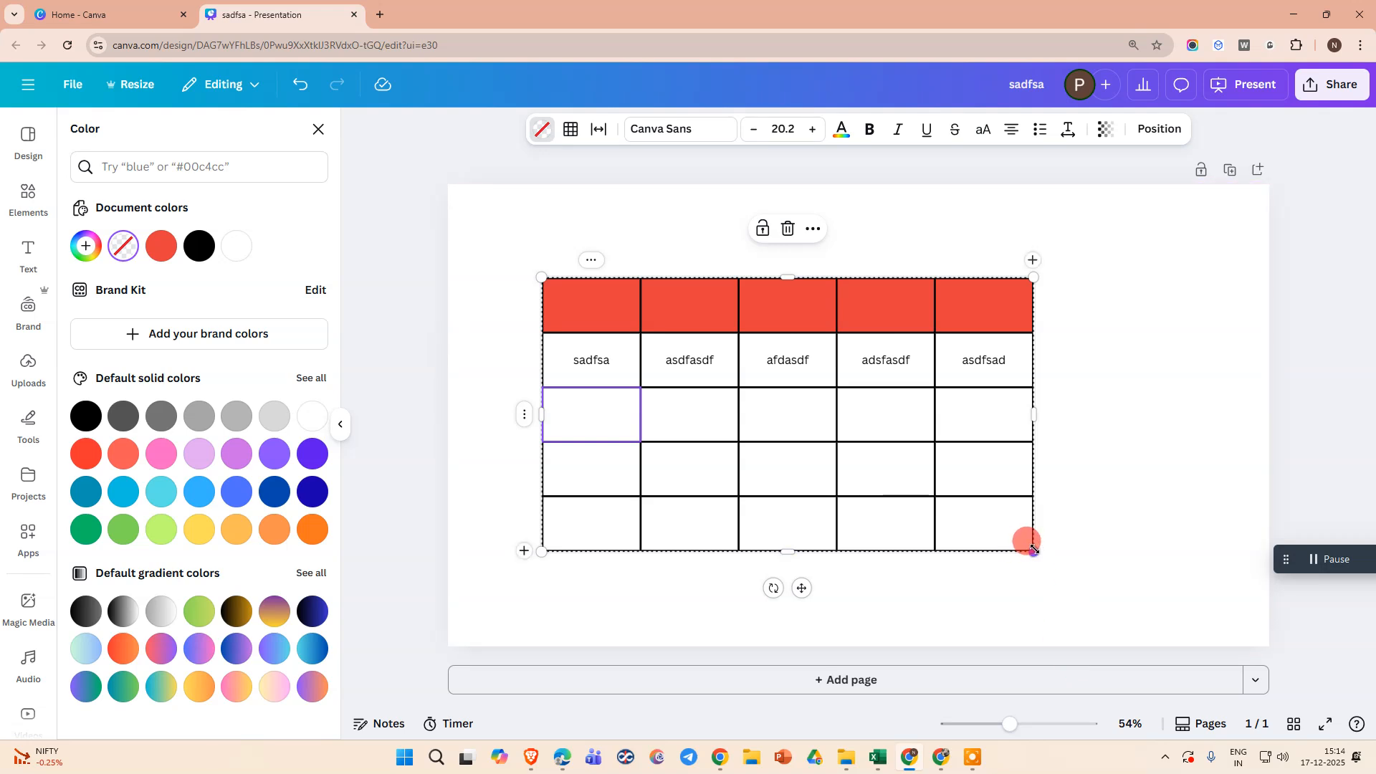
drag(1033, 551, 1075, 572)
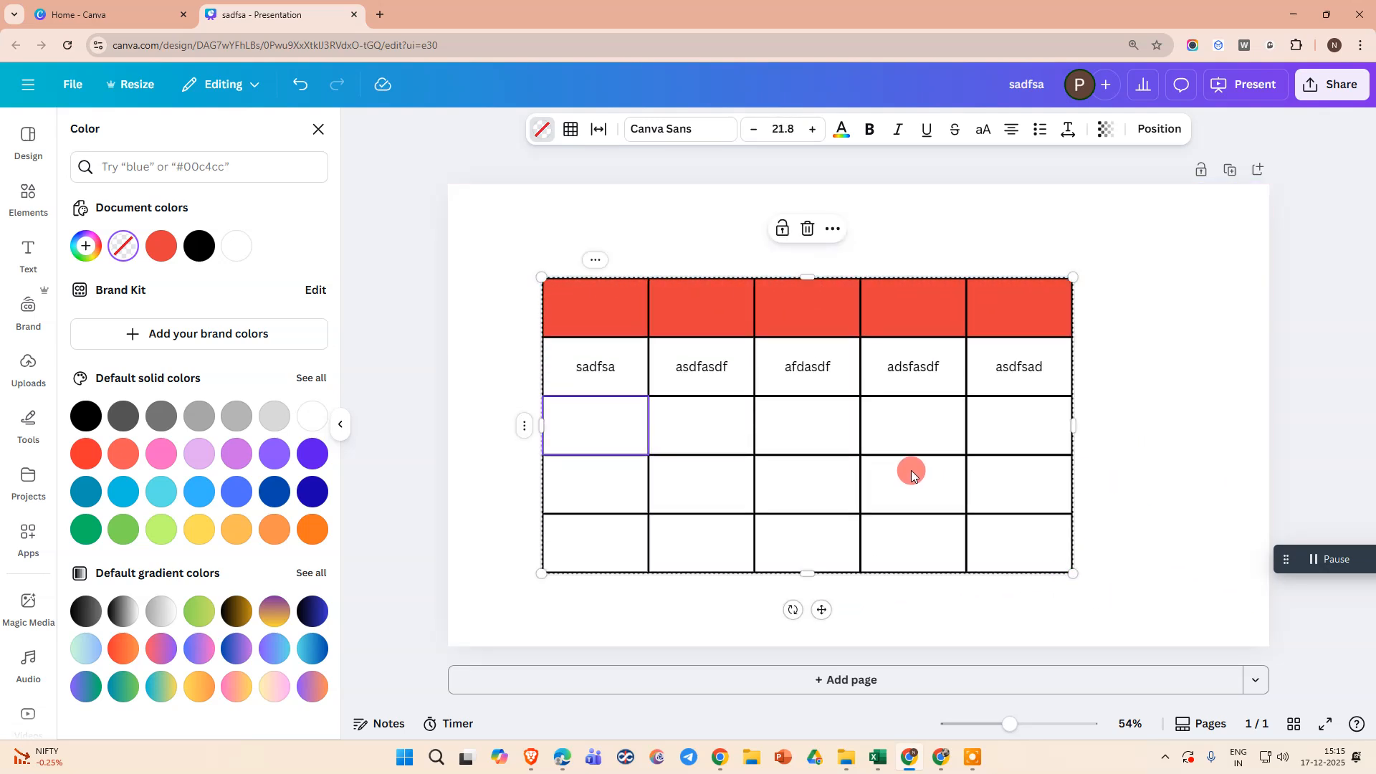
click(1159, 378)
drag(750, 357, 845, 344)
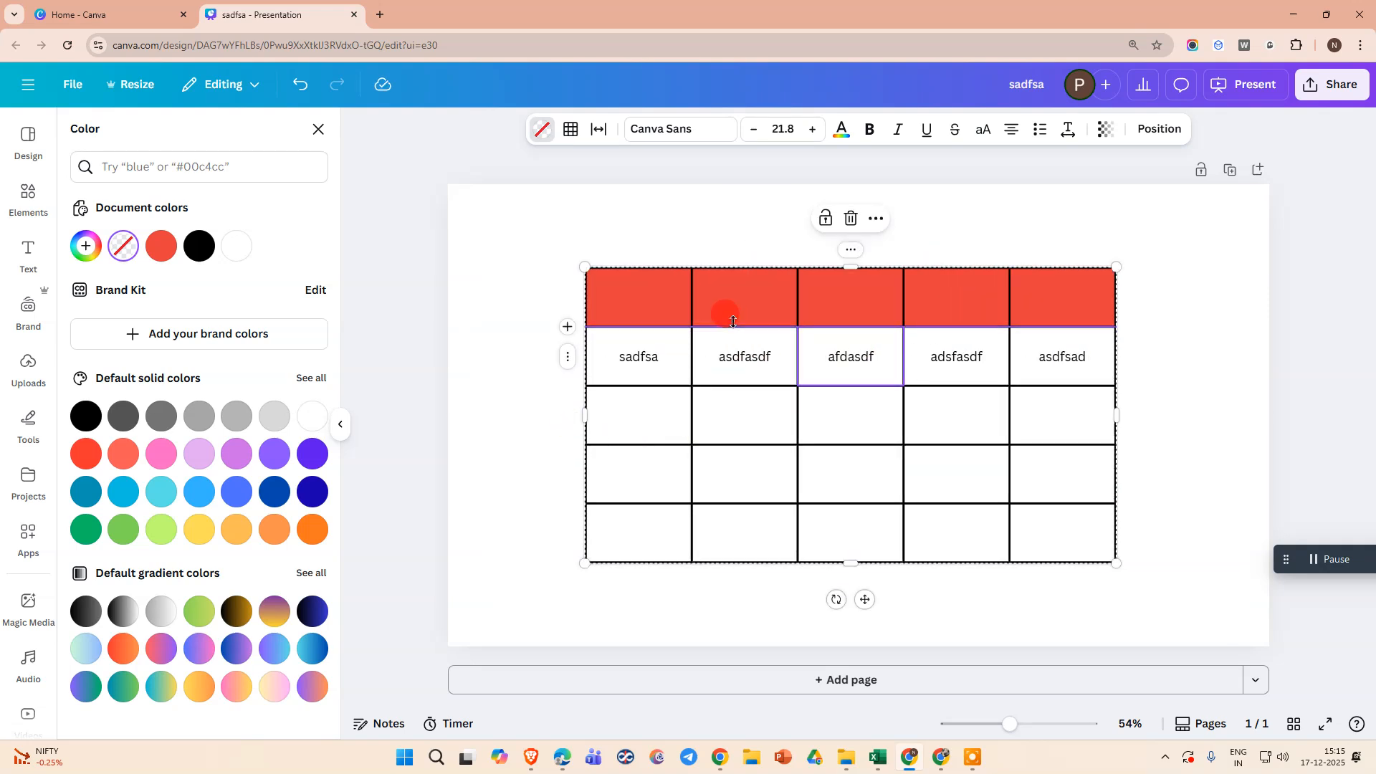
Delete the table's third column and duplicate the whole table
click(878, 219)
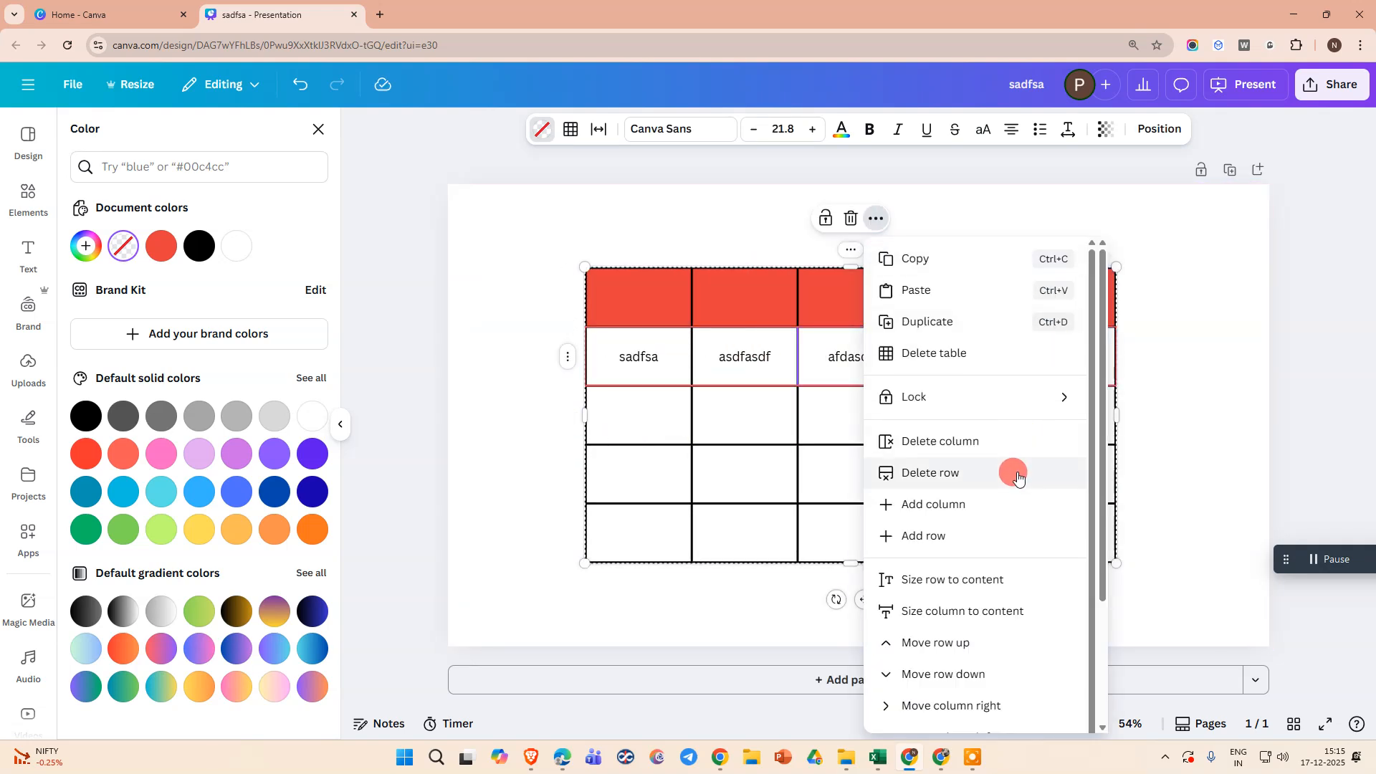
click(977, 441)
click(909, 226)
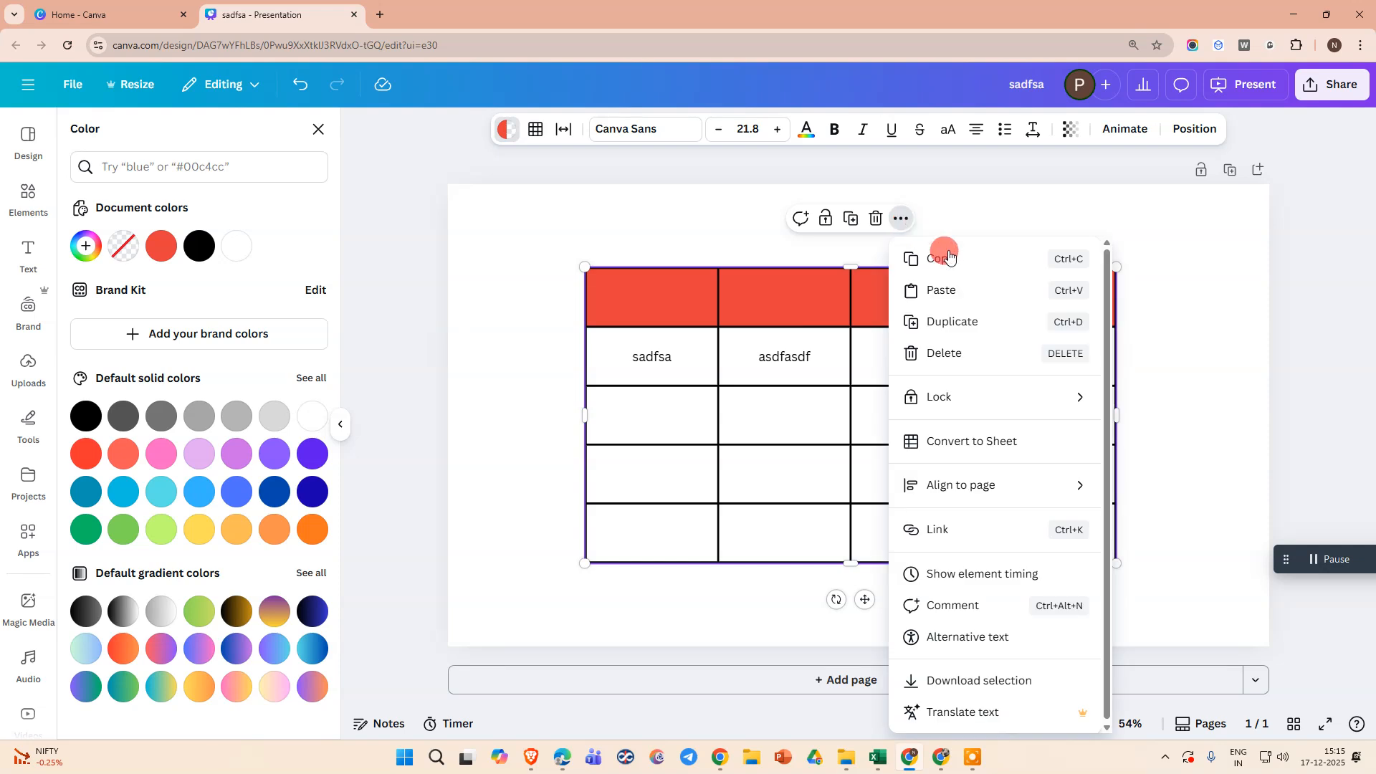
click(994, 325)
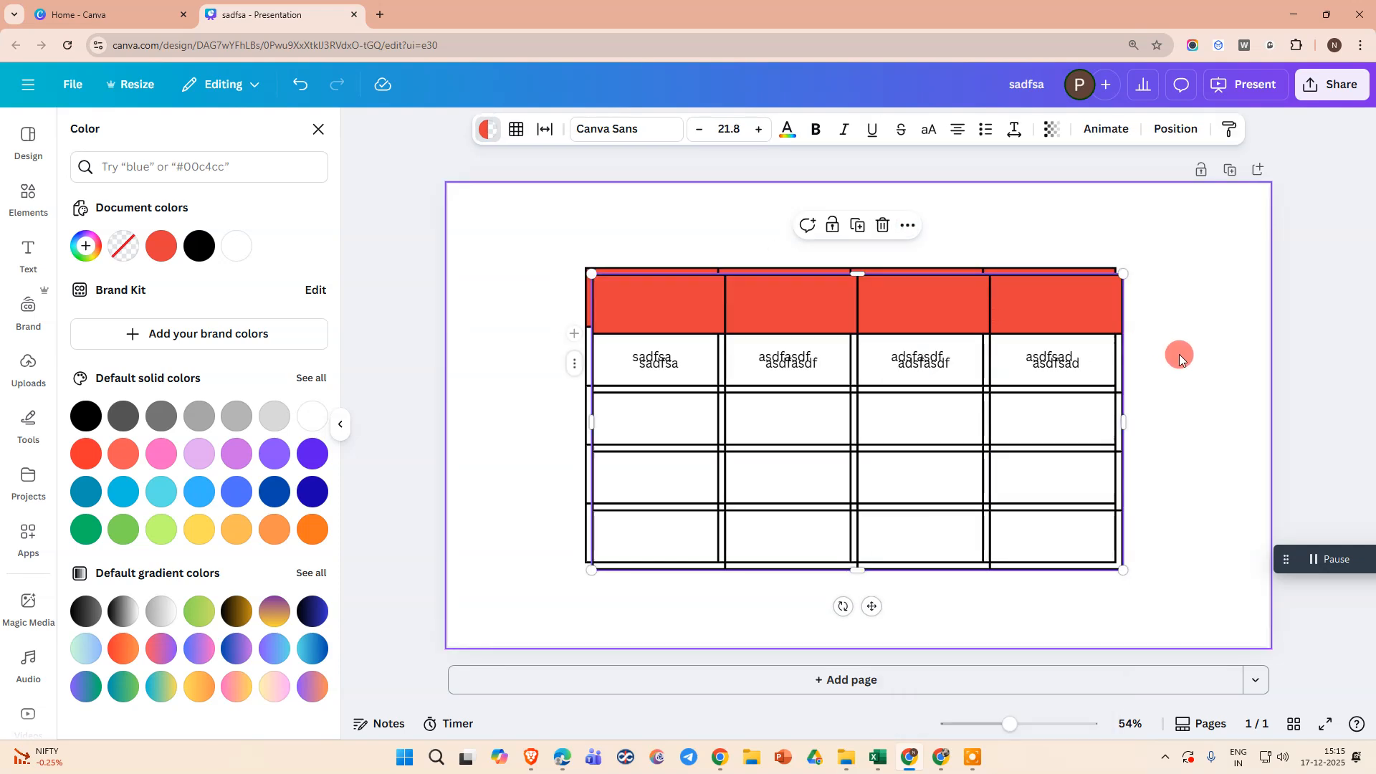
Move the original table to the page's upper left and place the duplicate below it, partly overlapping
drag(842, 355, 1043, 416)
drag(659, 359, 585, 291)
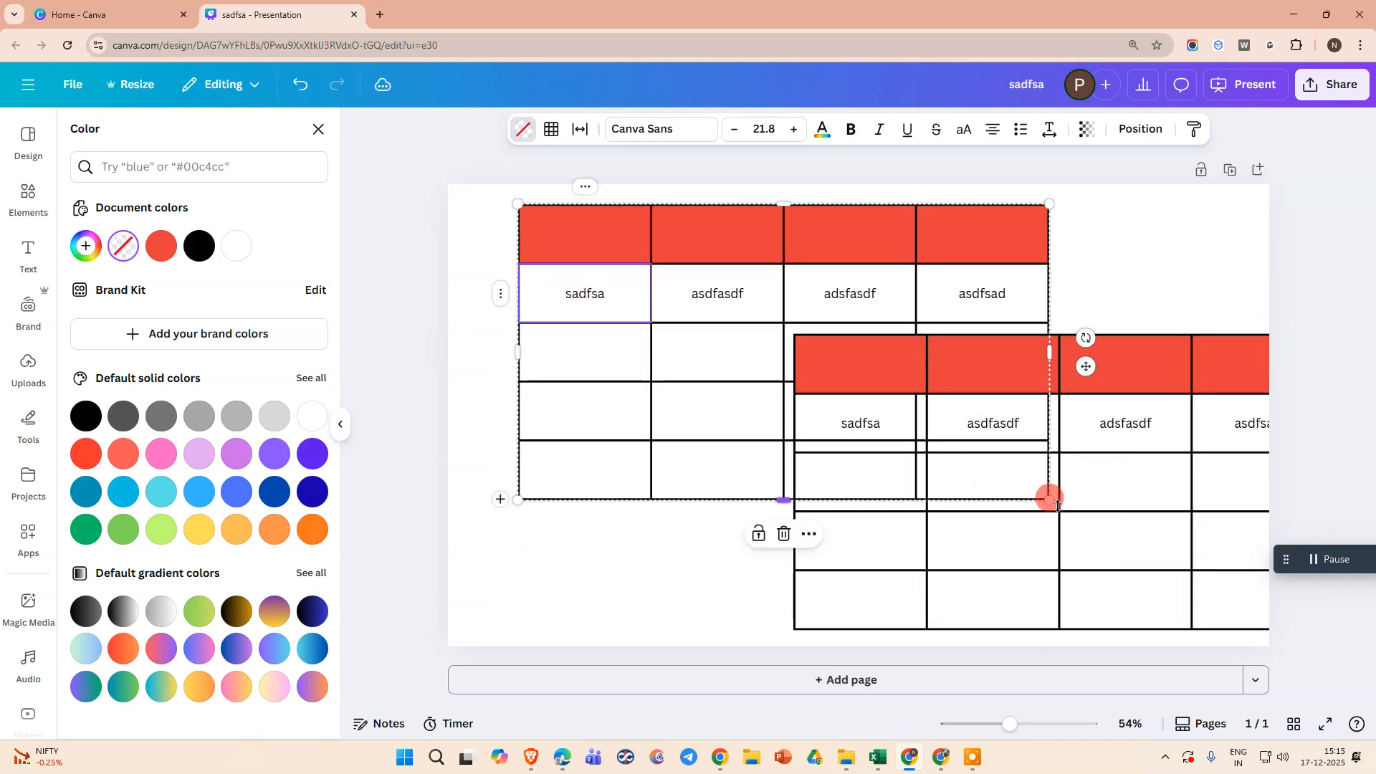
drag(1124, 497, 915, 495)
Try to shrink the duplicate table to less than half its width, widen its second column and make its second row taller
drag(1113, 631, 841, 513)
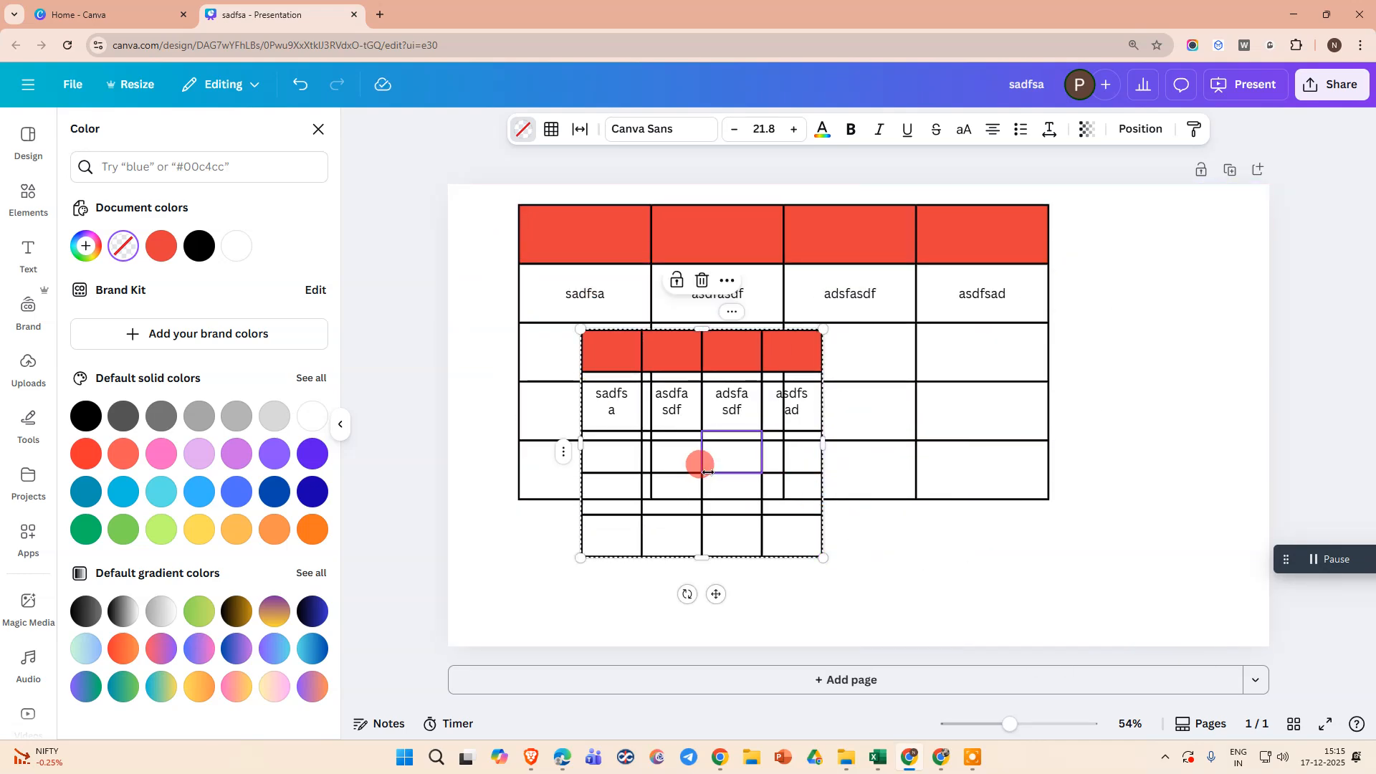
drag(705, 472, 741, 499)
drag(752, 329, 754, 329)
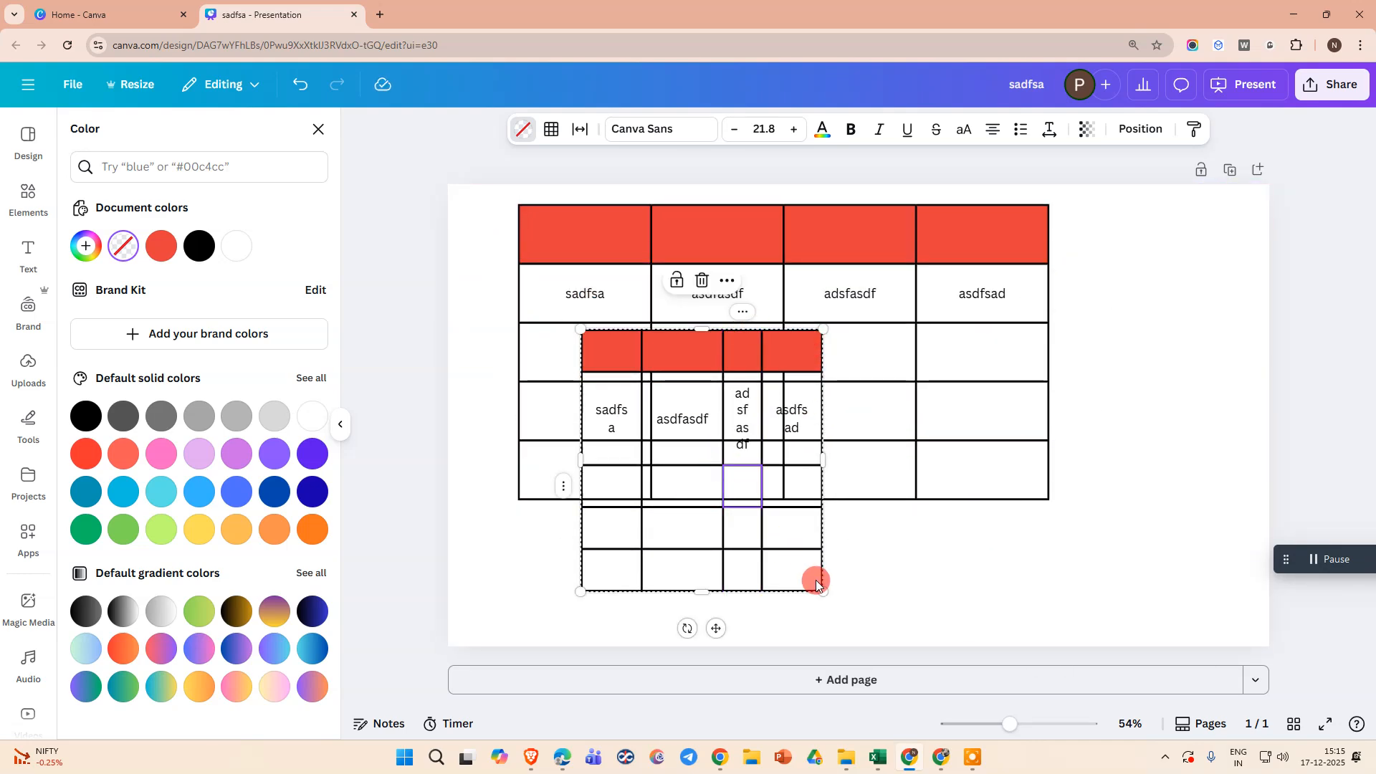
Undo the size, column and row changes made to the duplicate table
key(ctrl+z)
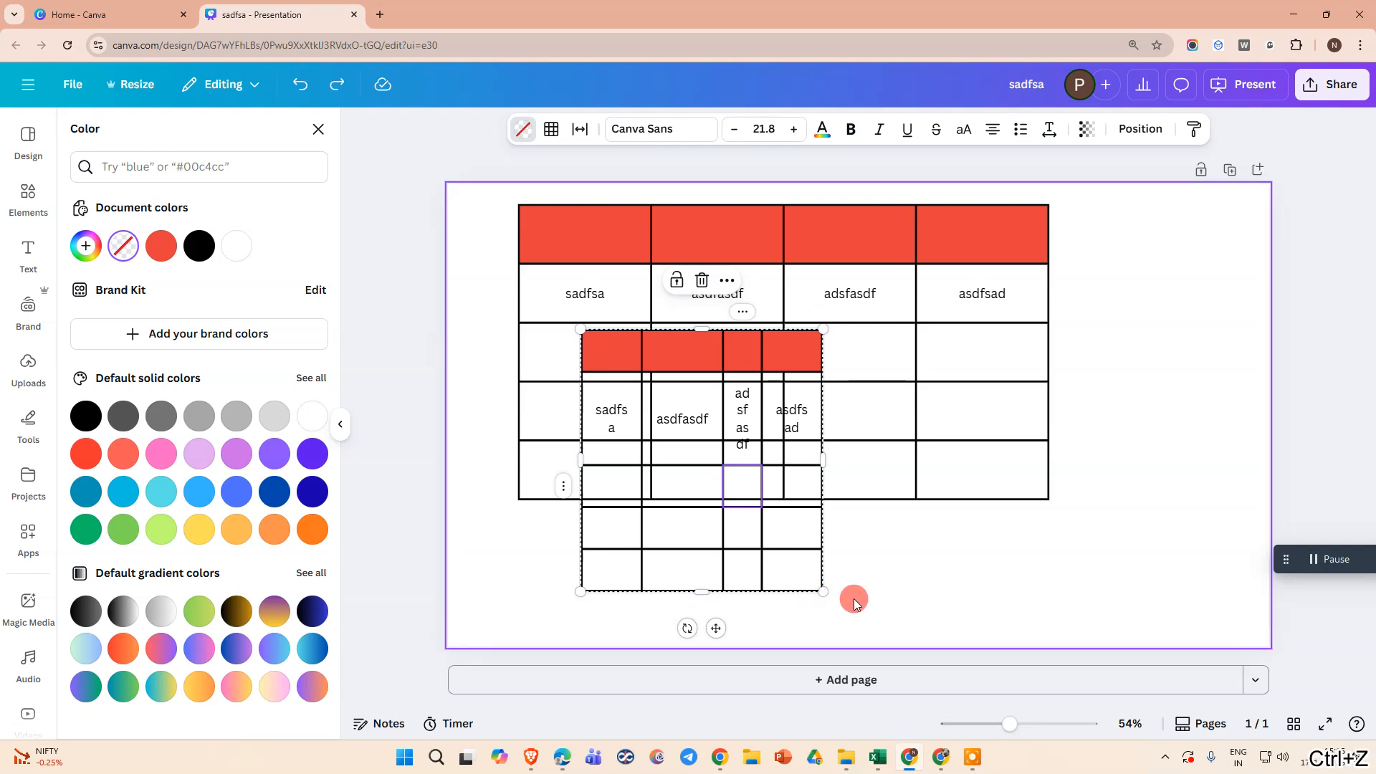
click(695, 476)
click(952, 606)
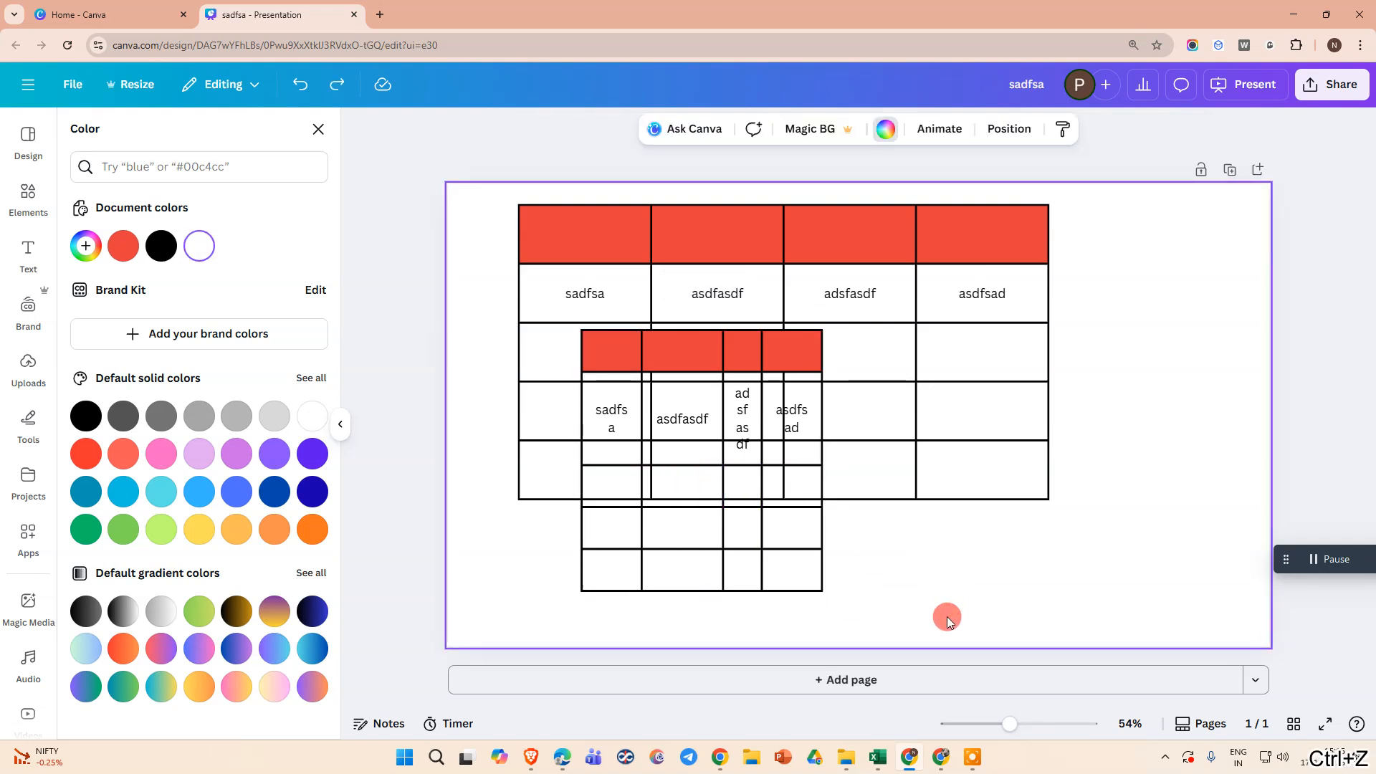
key(ctrl+z)
key(ctrl+z)
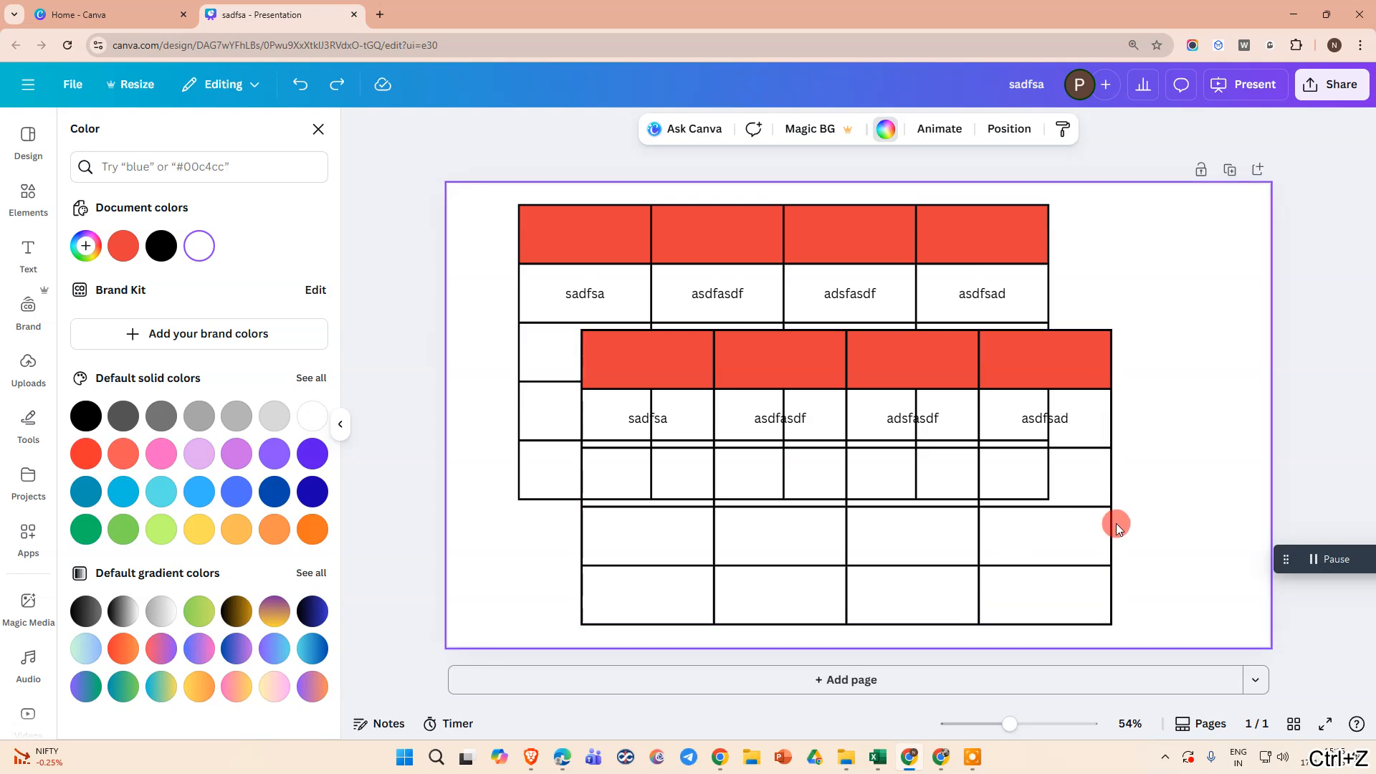
Shrink the duplicate table proportionally from its corner and move it to the page's lower right, clear of the original table
click(839, 436)
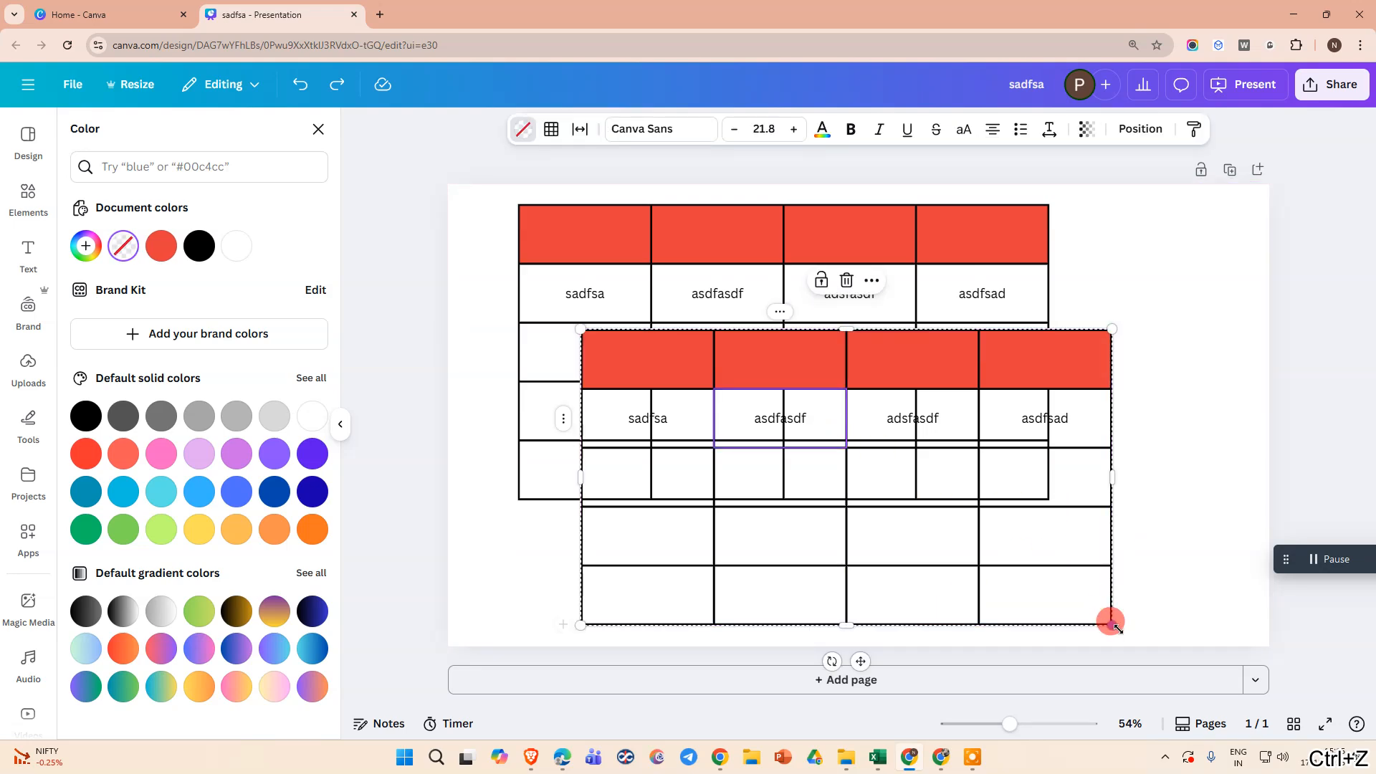
drag(1113, 626, 953, 562)
drag(788, 352, 1030, 555)
Move the original table slightly up and left, narrow its first and second columns and widen its third column
drag(790, 248, 755, 222)
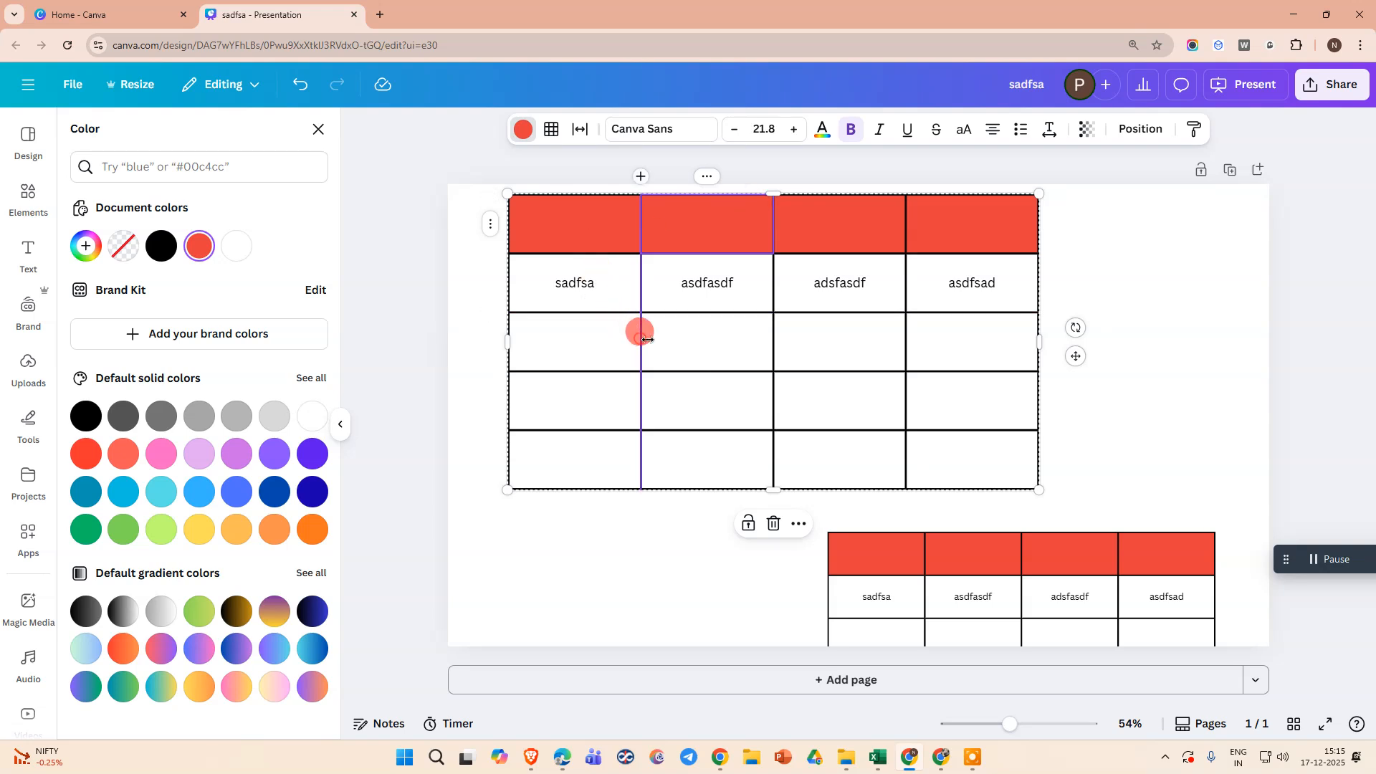
drag(647, 339, 698, 359)
drag(646, 359, 613, 356)
mouse_move(746, 349)
mouse_down()
mouse_move(667, 345)
mouse_move(754, 344)
mouse_move(721, 350)
mouse_up()
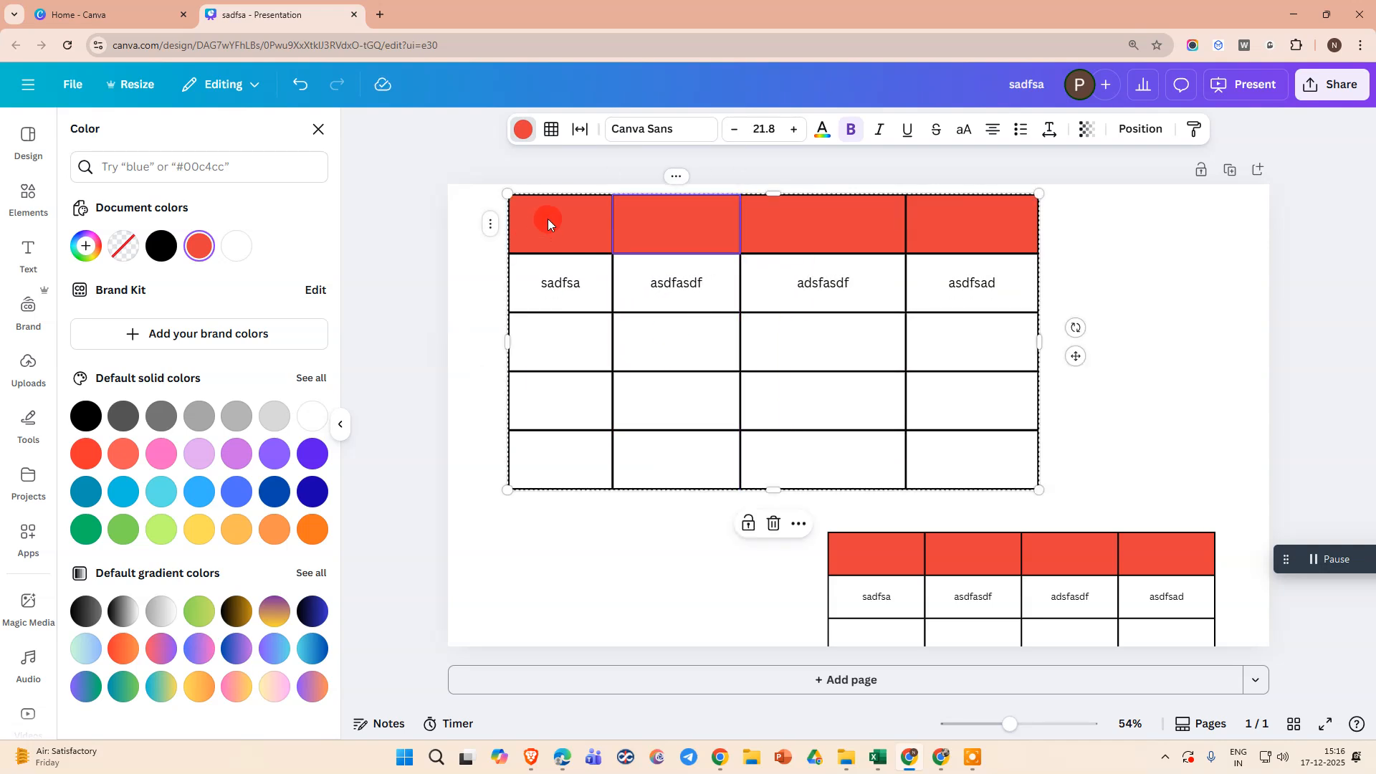
Move the original table up past the page's top edge and make the whole table smaller
drag(548, 224, 561, 196)
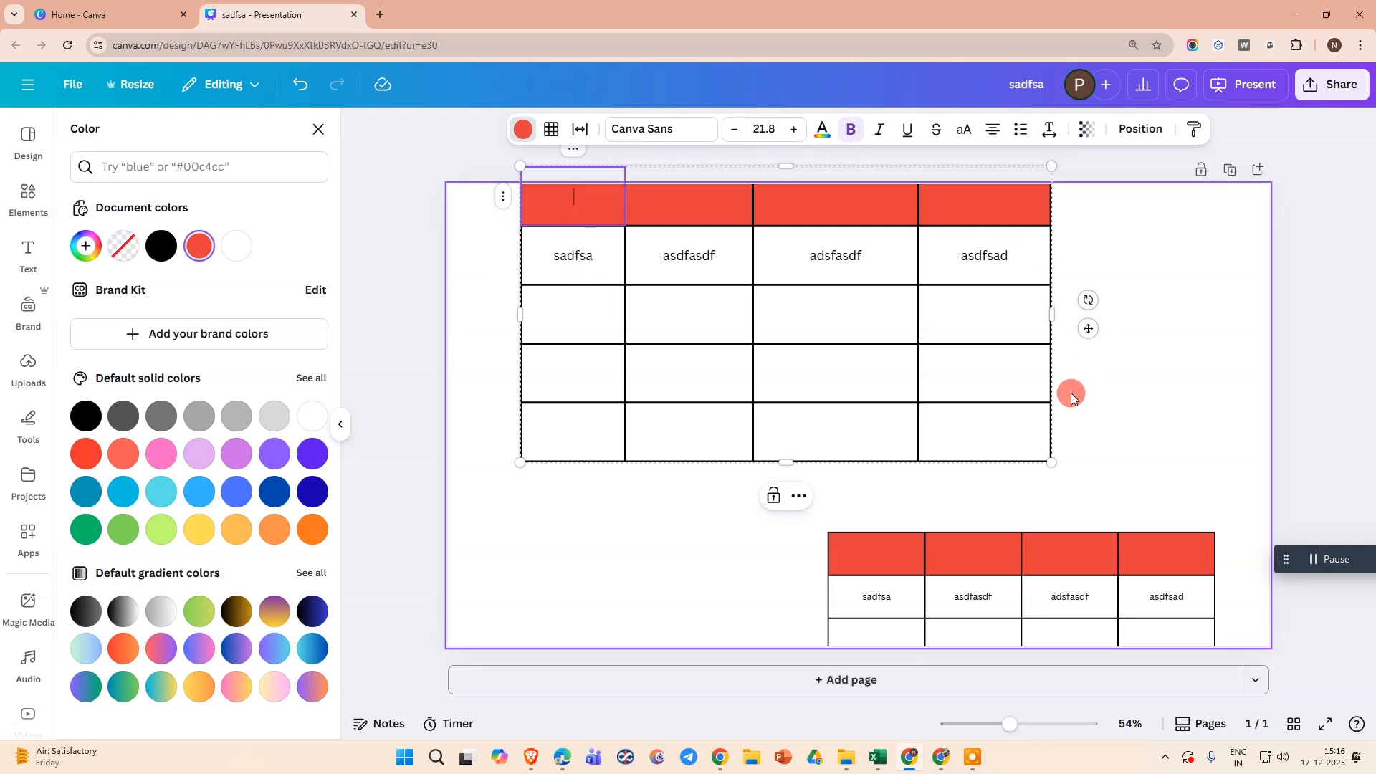
click(965, 430)
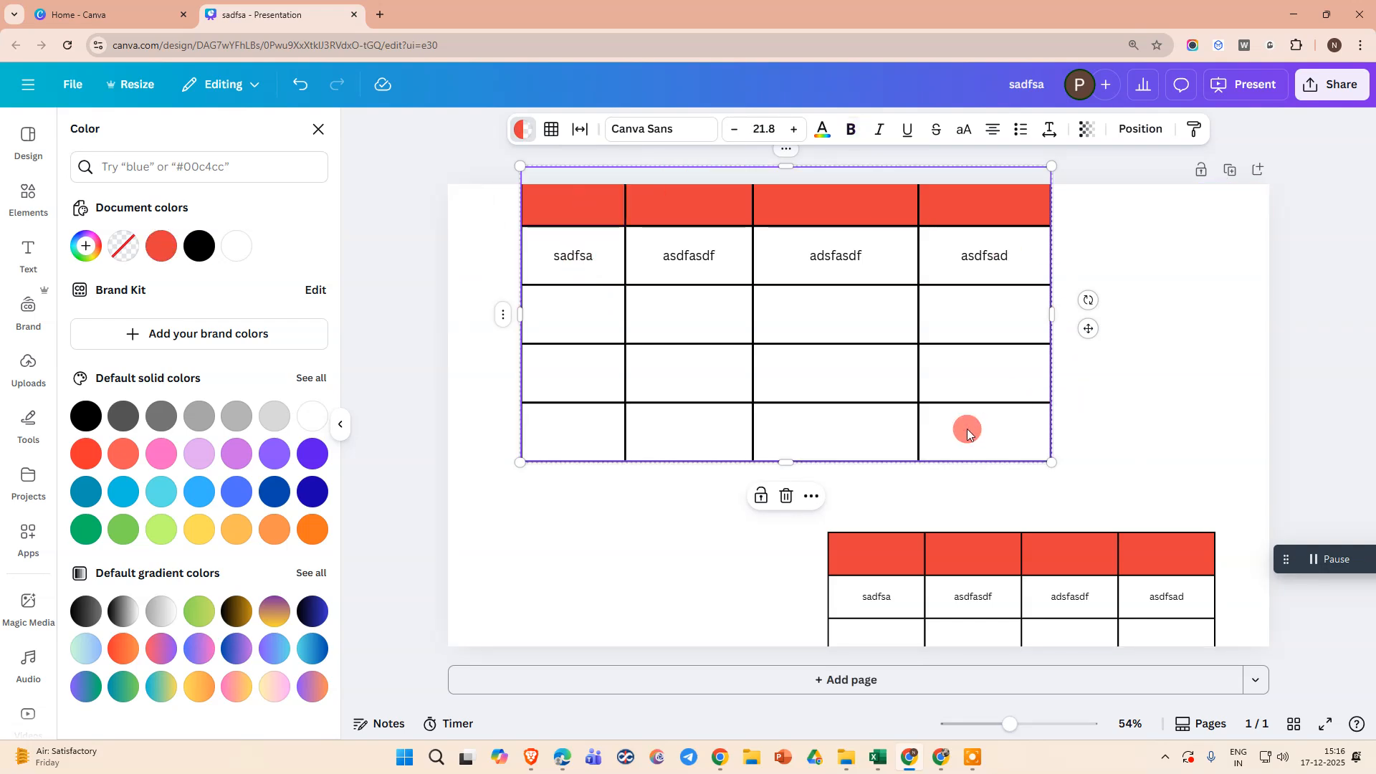
drag(754, 285, 797, 258)
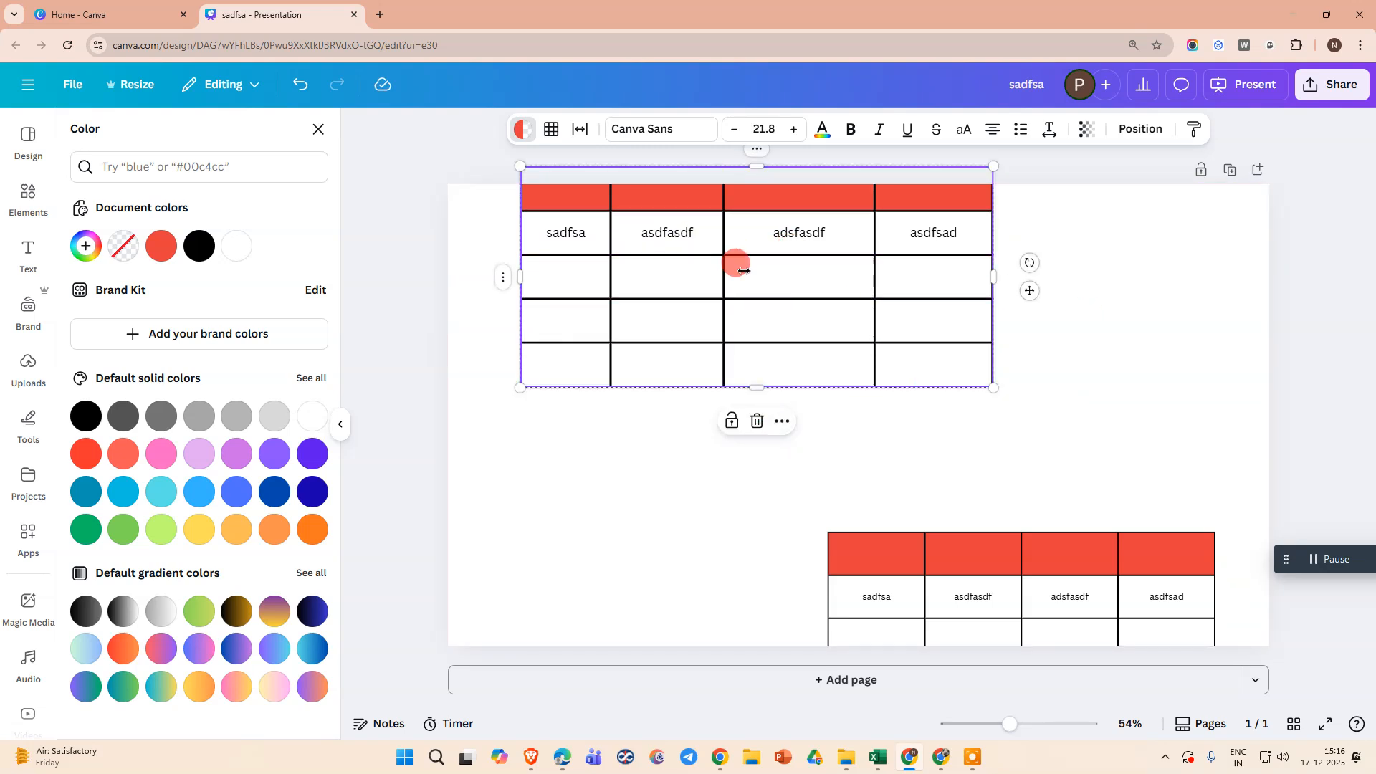
Increase the height of the original table's second row by lowering its bottom border slightly
click(826, 395)
click(776, 274)
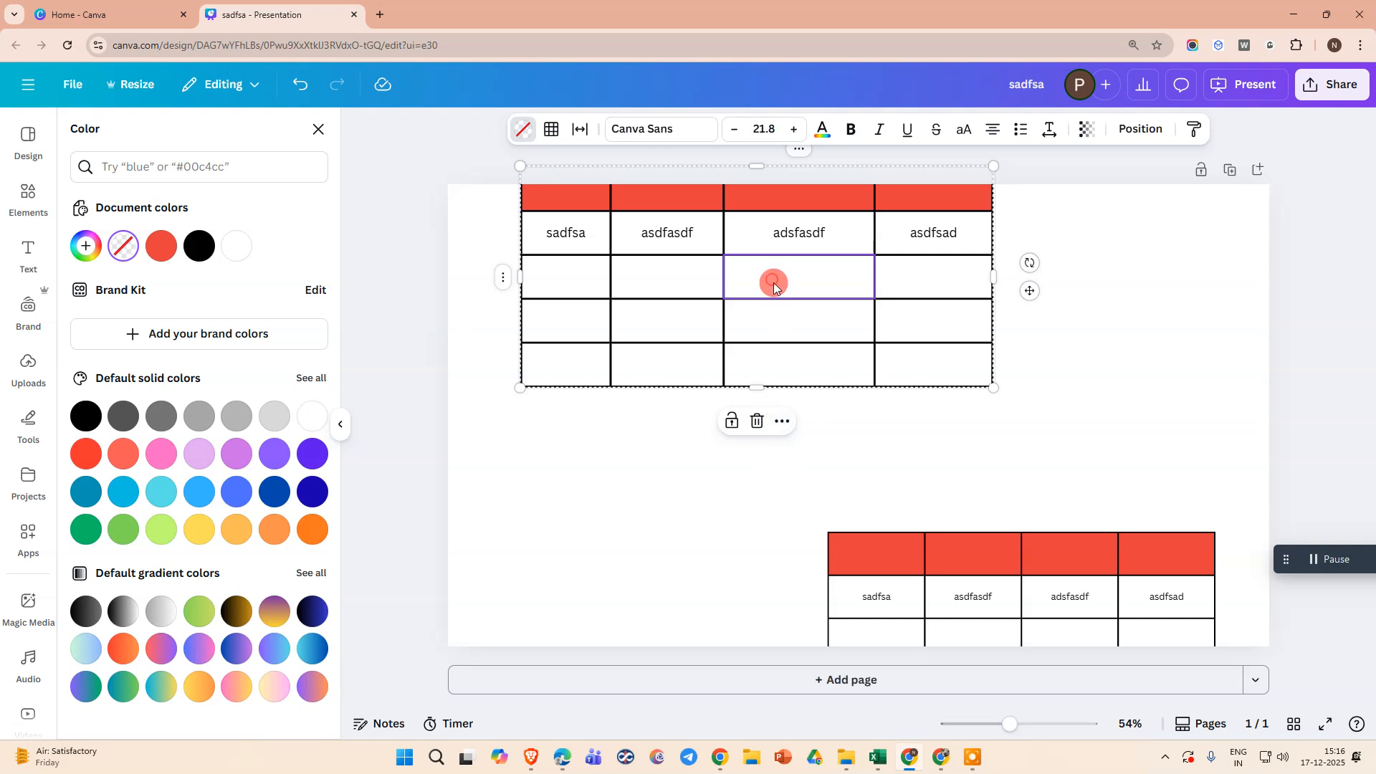
drag(712, 258, 712, 262)
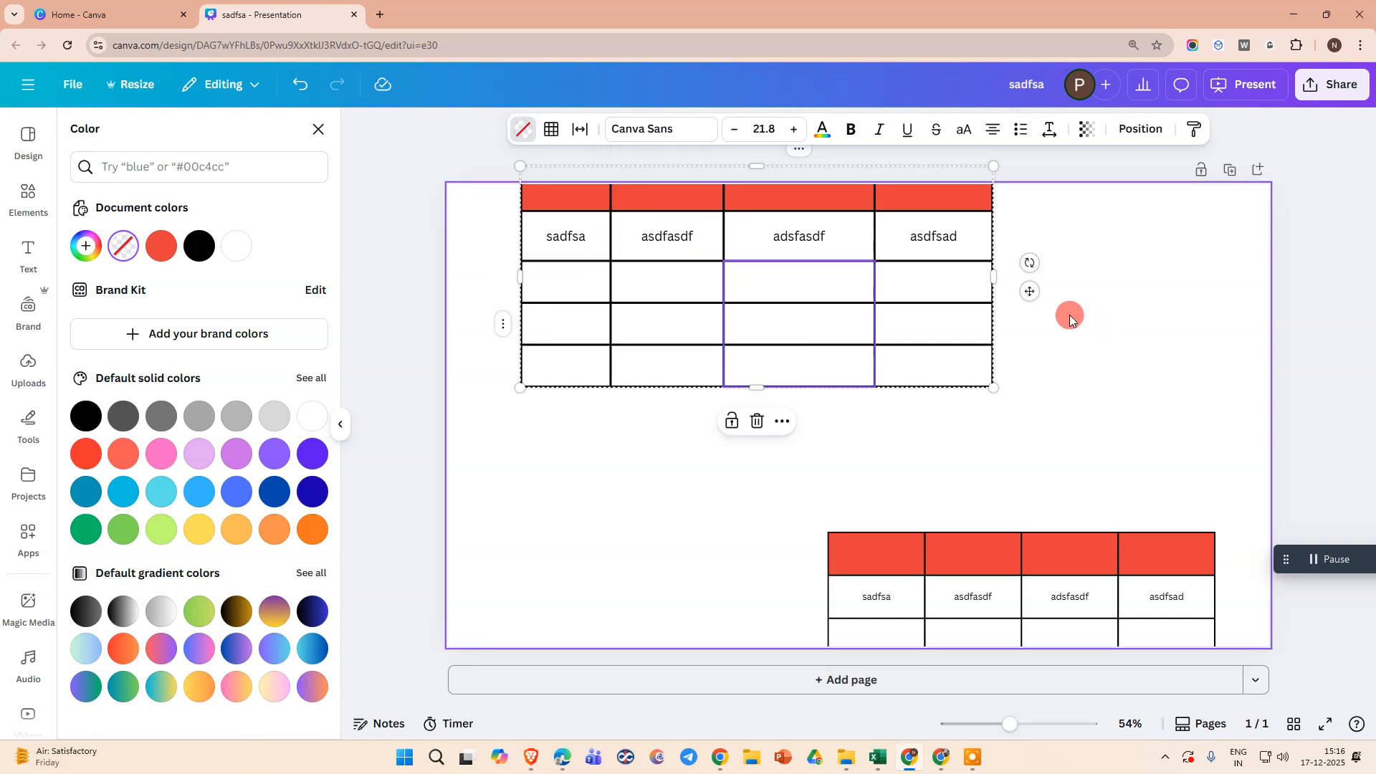
Move the original table down fully onto the page and shrink it proportionally from its lower-right corner
drag(1030, 291, 1082, 345)
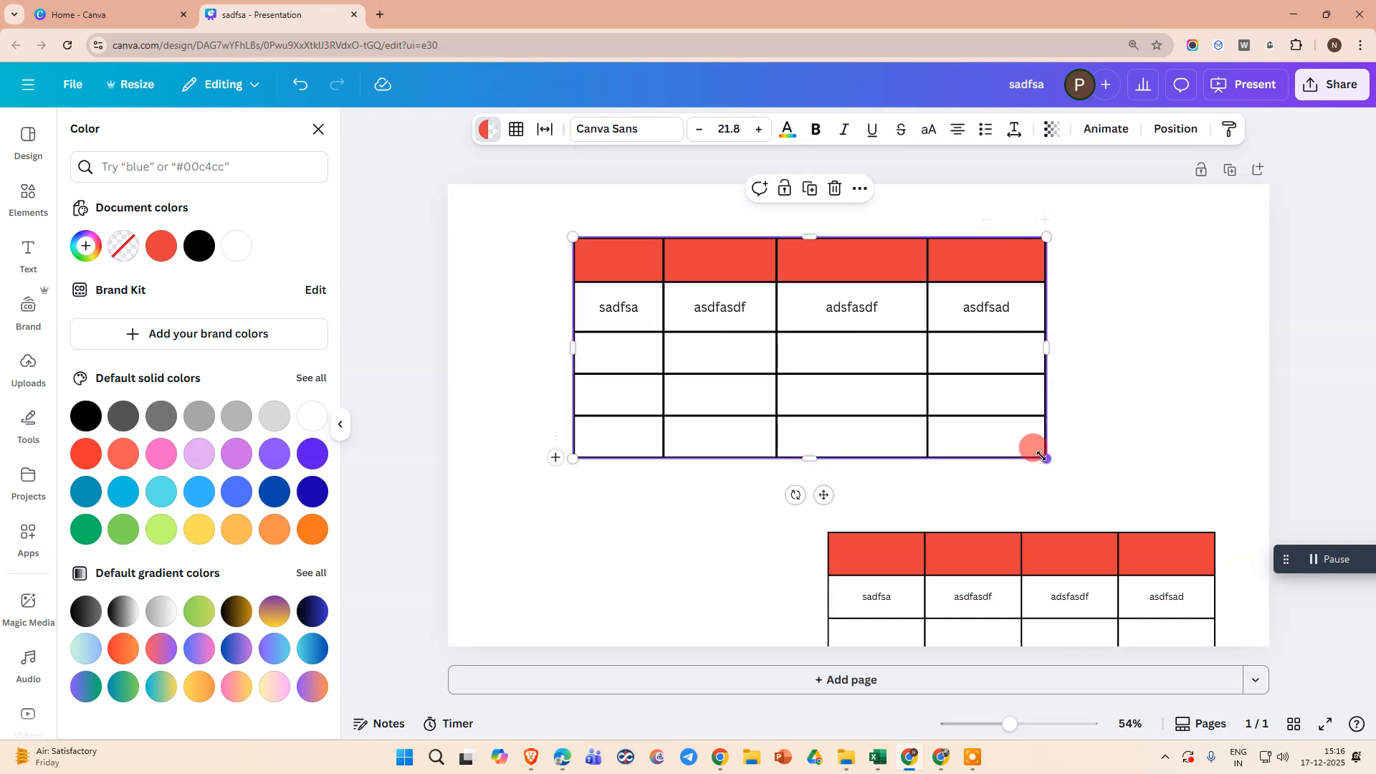
drag(1042, 456, 931, 417)
click(694, 322)
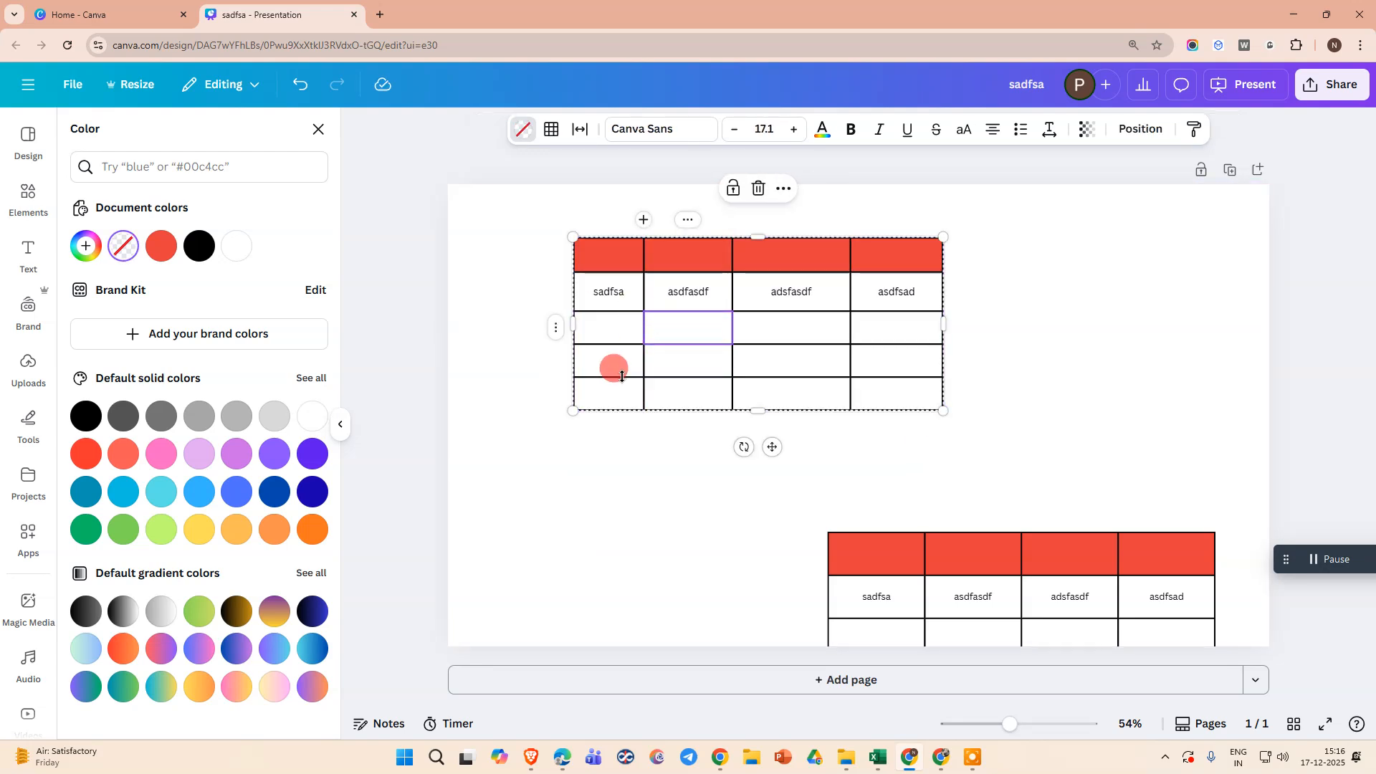